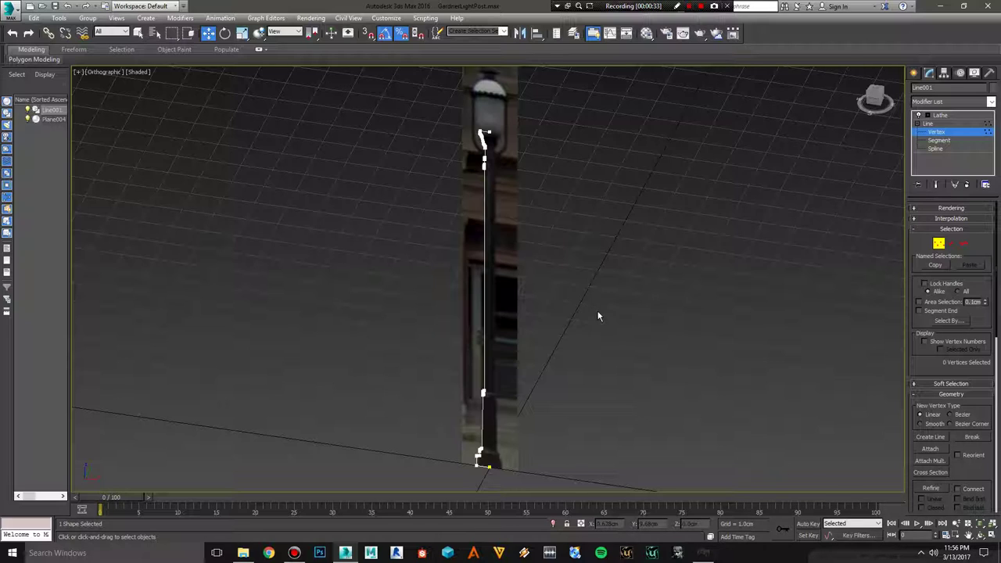
{"action": "middle_click_drag", "start_coordinate": [599, 314], "coordinate": [627, 342]}
{"action": "right_click", "coordinate": [632, 306]}
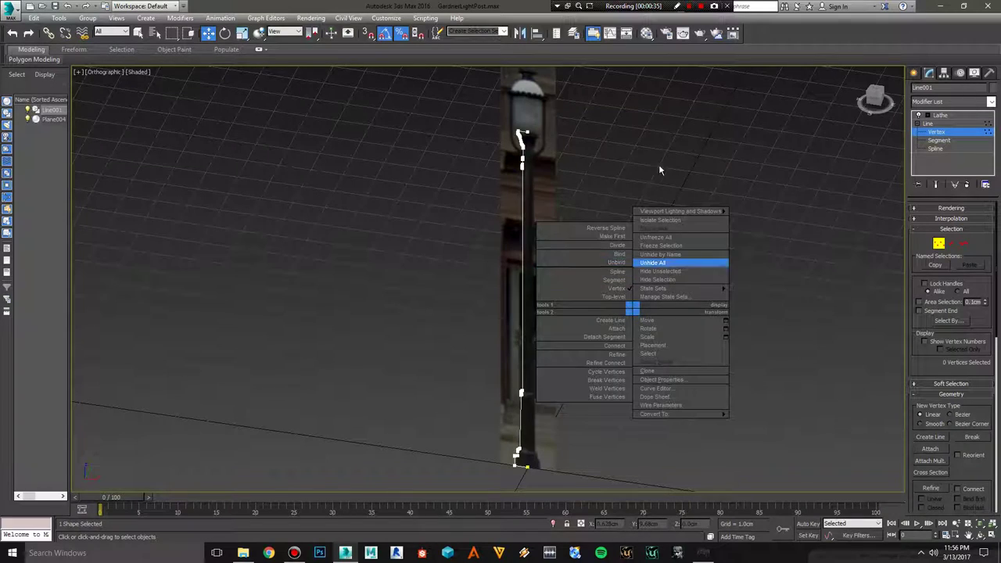
{"action": "left_click", "coordinate": [662, 110]}
{"action": "scroll", "coordinate": [668, 194], "scroll_direction": "down", "scroll_amount": 3}
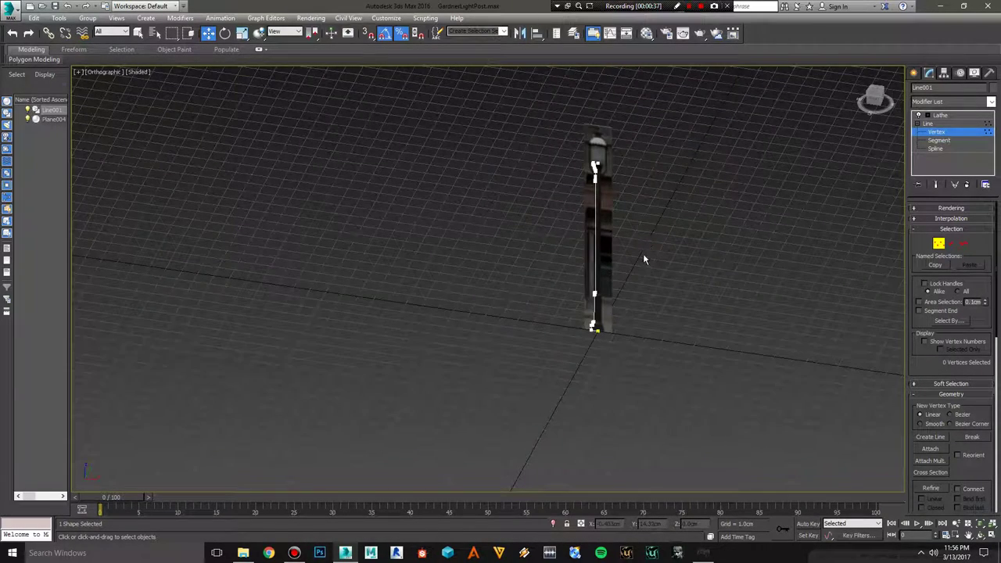
{"action": "mouse_move", "coordinate": [643, 254]}
{"action": "middle_mouse_down"}
{"action": "mouse_move", "coordinate": [563, 313]}
{"action": "mouse_move", "coordinate": [547, 280]}
{"action": "mouse_move", "coordinate": [567, 305]}
{"action": "mouse_move", "coordinate": [602, 185]}
{"action": "mouse_move", "coordinate": [574, 283]}
{"action": "mouse_move", "coordinate": [568, 360]}
{"action": "middle_mouse_up"}
{"action": "scroll", "coordinate": [527, 279], "scroll_direction": "up", "scroll_amount": 3}
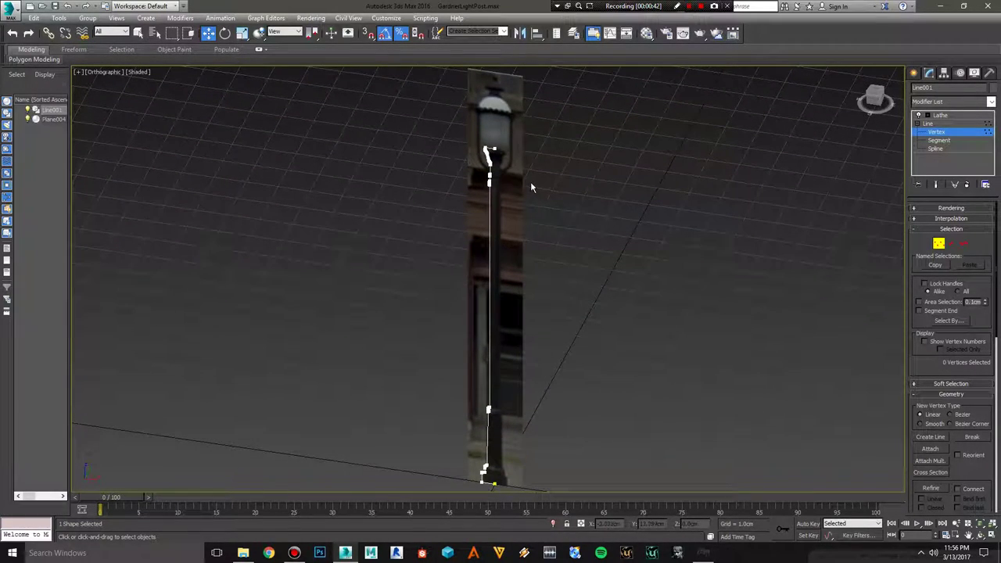
{"action": "scroll", "coordinate": [501, 188], "scroll_direction": "up", "scroll_amount": 3}
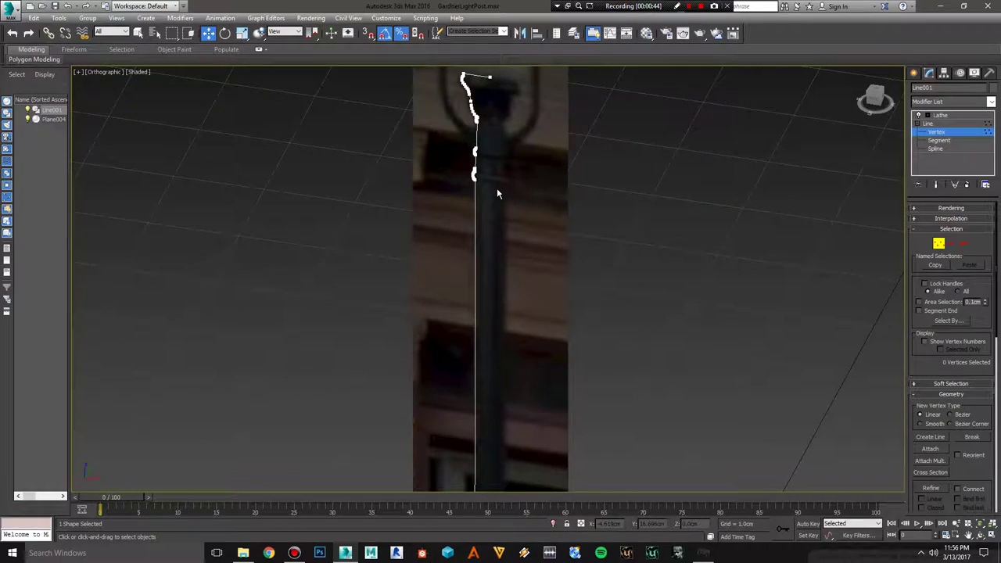
{"action": "scroll", "coordinate": [492, 188], "scroll_direction": "up", "scroll_amount": 2}
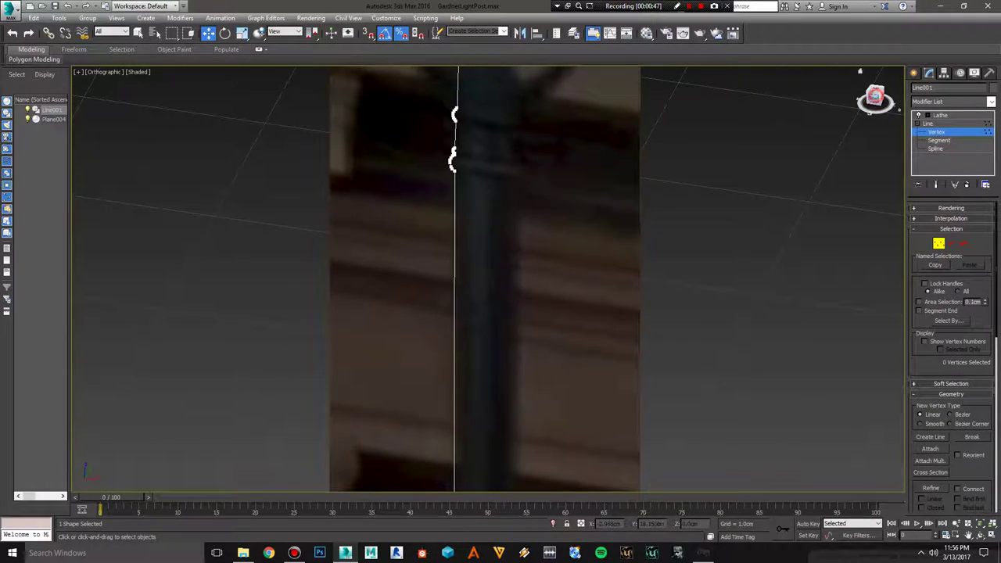
{"action": "left_click_drag", "start_coordinate": [875, 98], "coordinate": [865, 100]}
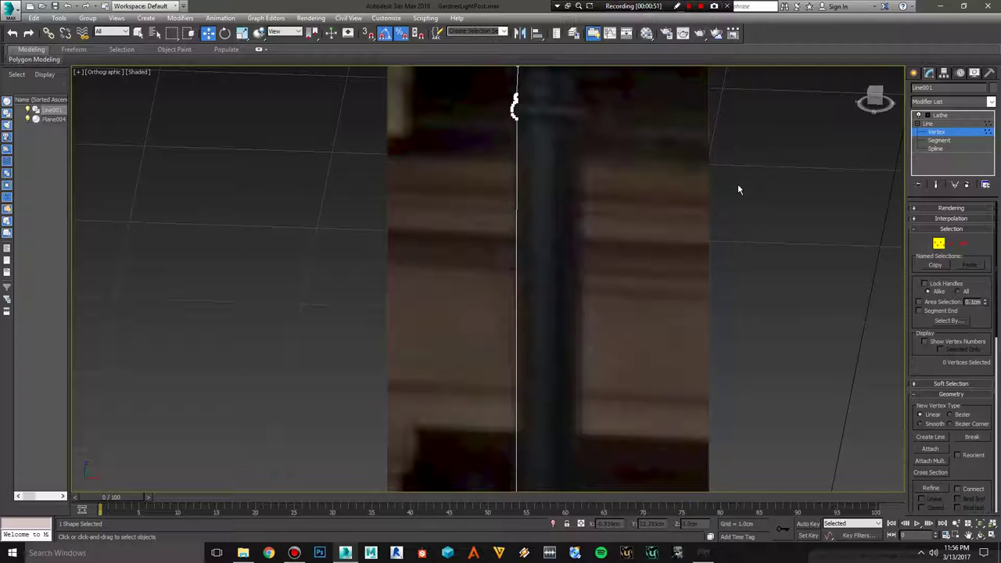
{"action": "scroll", "coordinate": [738, 183], "scroll_direction": "down", "scroll_amount": 3}
{"action": "scroll", "coordinate": [737, 184], "scroll_direction": "down", "scroll_amount": 4}
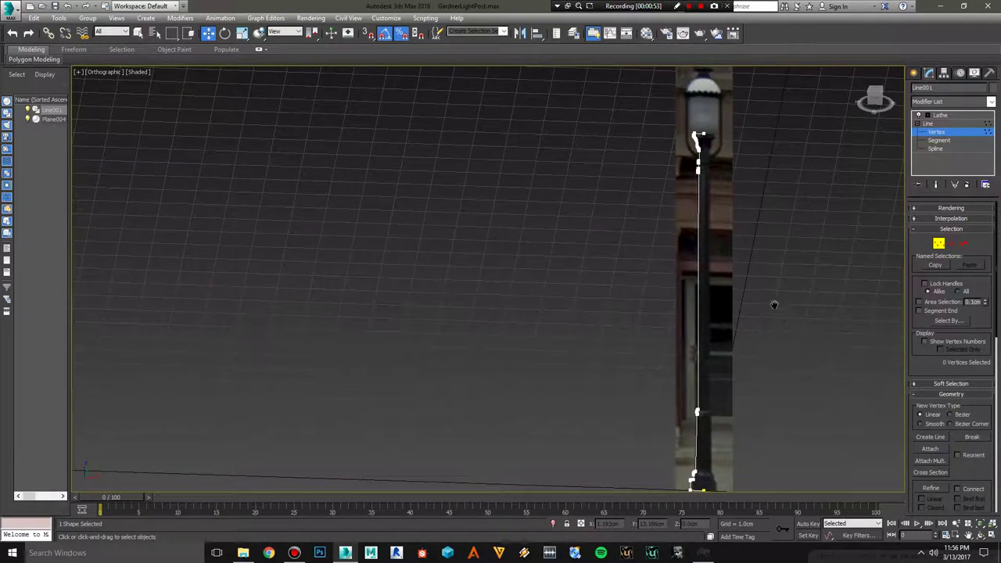
{"action": "mouse_move", "coordinate": [773, 302]}
{"action": "middle_mouse_down"}
{"action": "mouse_move", "coordinate": [741, 230]}
{"action": "mouse_move", "coordinate": [696, 332]}
{"action": "middle_mouse_up"}
{"action": "middle_click_drag", "start_coordinate": [693, 196], "coordinate": [678, 281]}
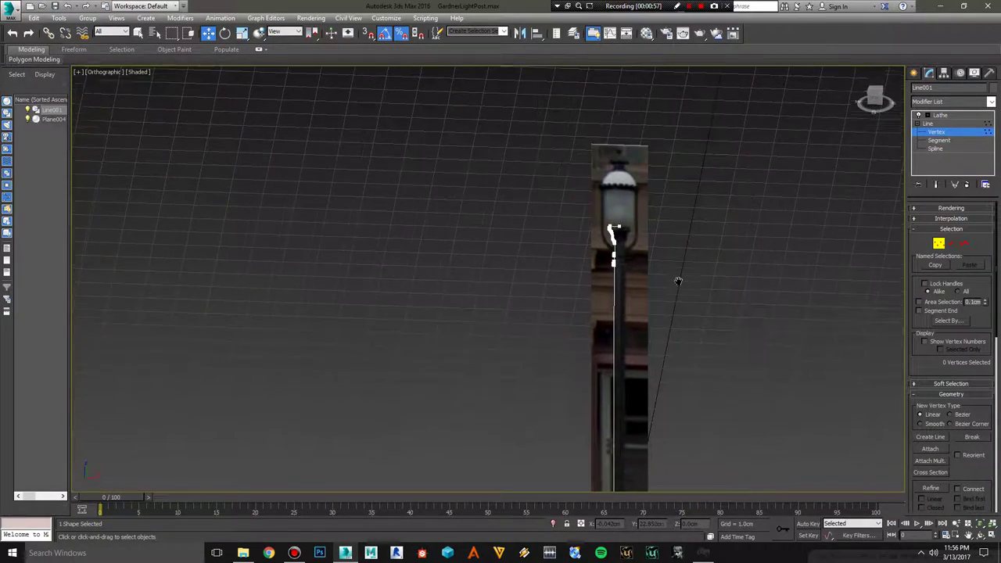
{"action": "scroll", "coordinate": [626, 266], "scroll_direction": "up", "scroll_amount": 2}
{"action": "scroll", "coordinate": [602, 211], "scroll_direction": "up", "scroll_amount": 3}
{"action": "middle_click_drag", "start_coordinate": [585, 163], "coordinate": [585, 338]}
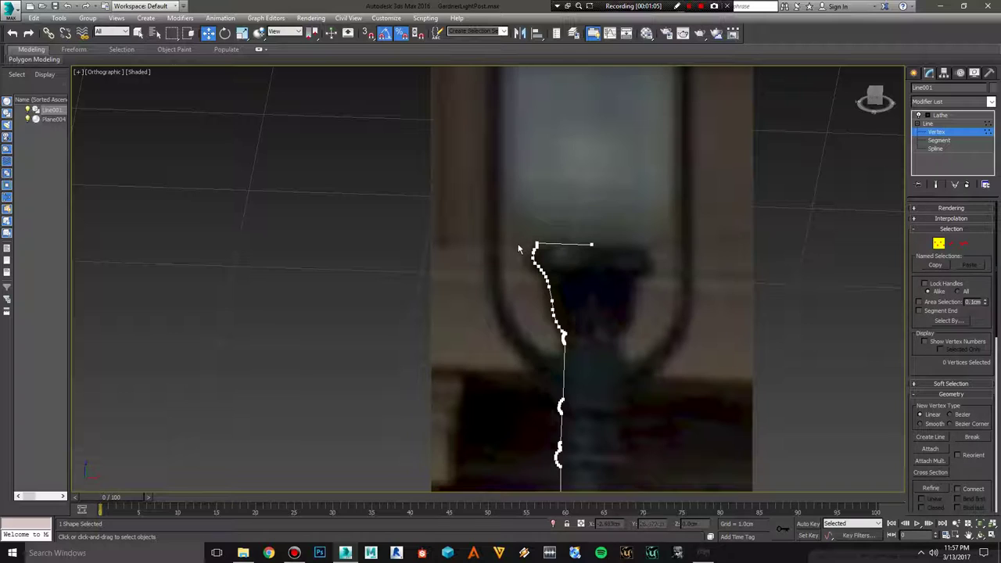
{"action": "middle_click_drag", "start_coordinate": [582, 302], "coordinate": [582, 299]}
{"action": "scroll", "coordinate": [583, 299], "scroll_direction": "down", "scroll_amount": 3}
{"action": "scroll", "coordinate": [601, 282], "scroll_direction": "down", "scroll_amount": 2}
{"action": "mouse_move", "coordinate": [596, 379]}
{"action": "middle_mouse_down"}
{"action": "mouse_move", "coordinate": [578, 246]}
{"action": "mouse_move", "coordinate": [572, 346]}
{"action": "middle_mouse_up"}
{"action": "scroll", "coordinate": [580, 252], "scroll_direction": "up", "scroll_amount": 2}
{"action": "scroll", "coordinate": [572, 342], "scroll_direction": "up", "scroll_amount": 2}
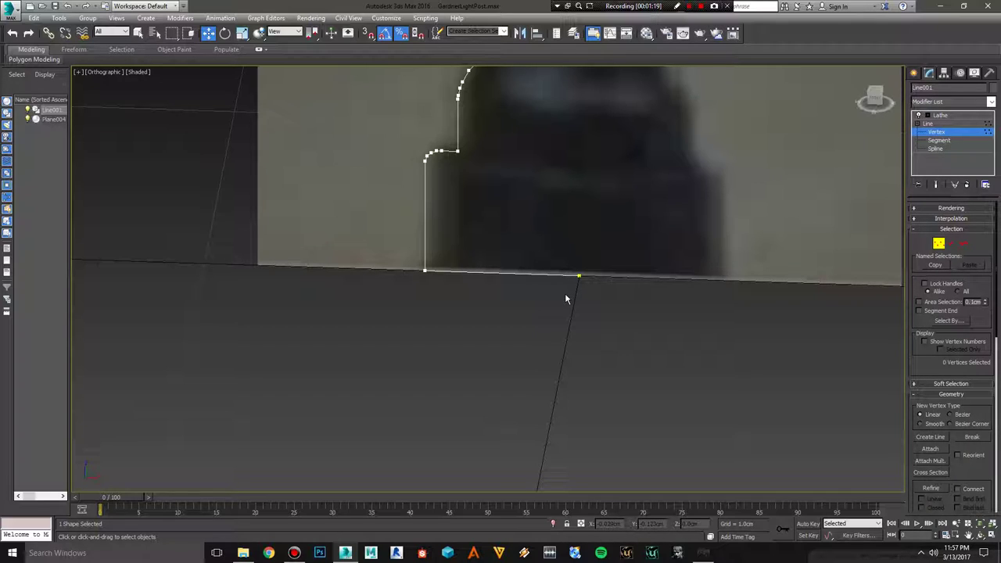
{"action": "scroll", "coordinate": [565, 293], "scroll_direction": "down", "scroll_amount": 3}
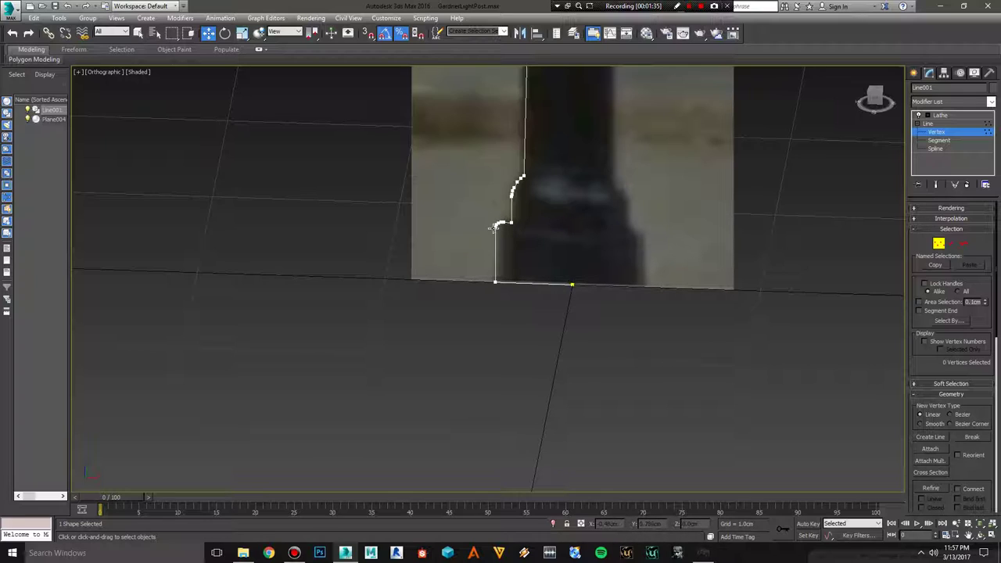
{"action": "scroll", "coordinate": [494, 228], "scroll_direction": "up", "scroll_amount": 1}
{"action": "scroll", "coordinate": [494, 227], "scroll_direction": "up", "scroll_amount": 5}
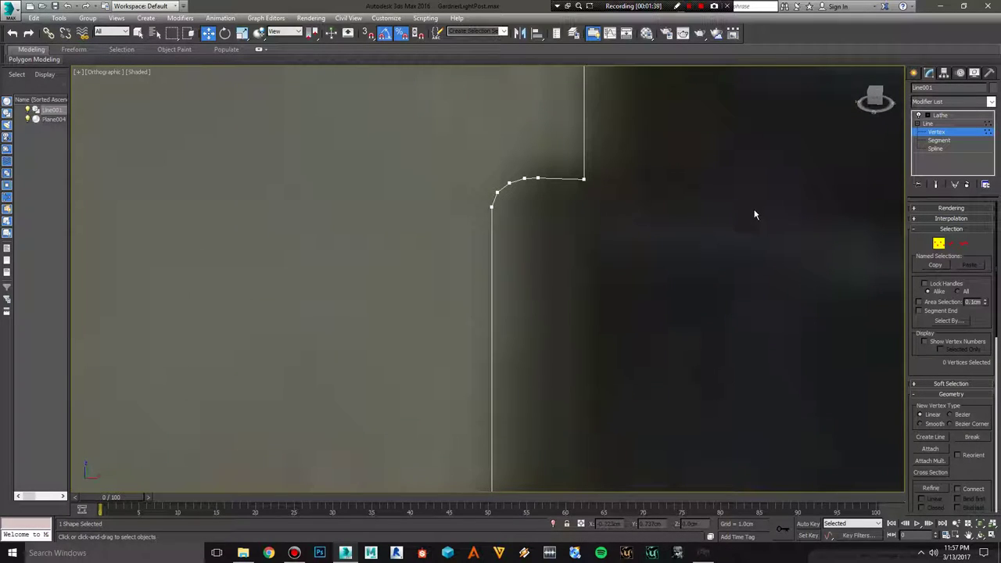
{"action": "scroll", "coordinate": [755, 214], "scroll_direction": "down", "scroll_amount": 4}
{"action": "middle_click_drag", "start_coordinate": [762, 222], "coordinate": [371, 378]}
{"action": "scroll", "coordinate": [548, 312], "scroll_direction": "down", "scroll_amount": 2}
{"action": "middle_click_drag", "start_coordinate": [548, 313], "coordinate": [607, 378]}
{"action": "scroll", "coordinate": [547, 179], "scroll_direction": "up", "scroll_amount": 2}
{"action": "scroll", "coordinate": [610, 375], "scroll_direction": "up", "scroll_amount": 2}
{"action": "scroll", "coordinate": [742, 195], "scroll_direction": "up", "scroll_amount": 1}
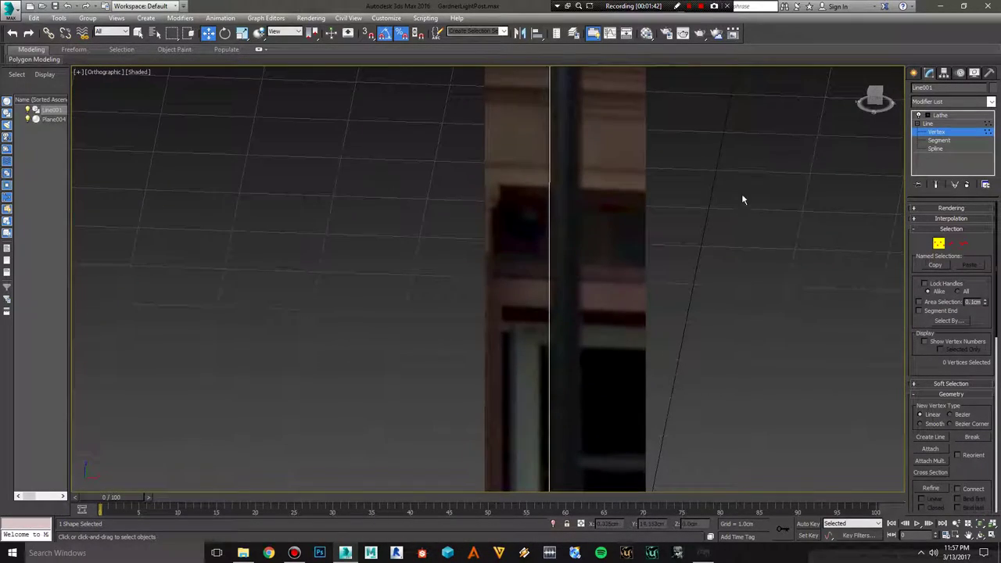
{"action": "scroll", "coordinate": [743, 198], "scroll_direction": "down", "scroll_amount": 3}
{"action": "middle_click_drag", "start_coordinate": [719, 226], "coordinate": [688, 319]}
{"action": "middle_click_drag", "start_coordinate": [701, 156], "coordinate": [700, 255]}
{"action": "middle_click_drag", "start_coordinate": [606, 168], "coordinate": [595, 211]}
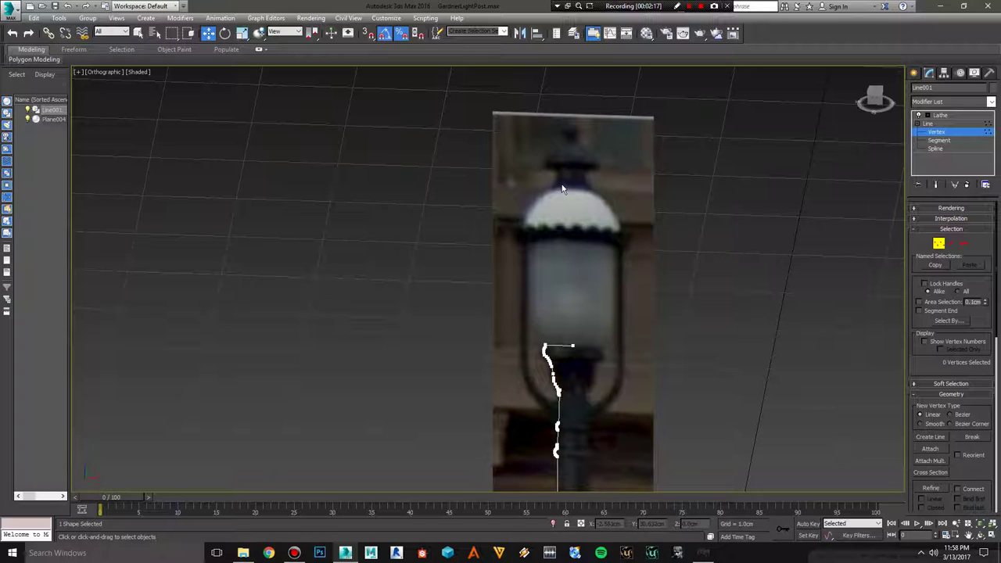
{"action": "middle_click_drag", "start_coordinate": [712, 356], "coordinate": [717, 255]}
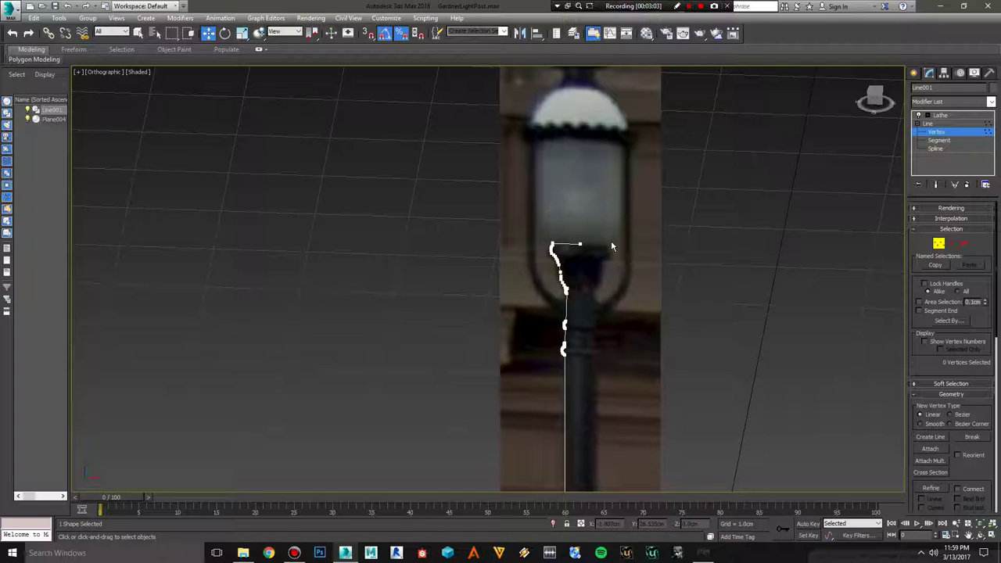
{"action": "scroll", "coordinate": [610, 236], "scroll_direction": "down", "scroll_amount": 2}
{"action": "scroll", "coordinate": [604, 163], "scroll_direction": "down", "scroll_amount": 2}
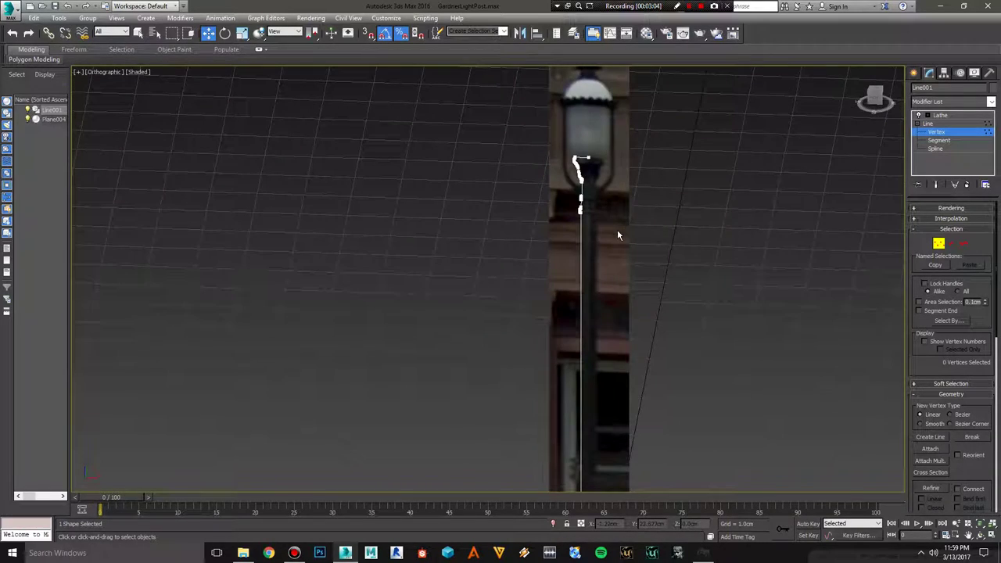
Step: Set the Lathe alignment to Min so the column revolves solid, then deselect it
{"action": "left_click", "coordinate": [950, 115]}
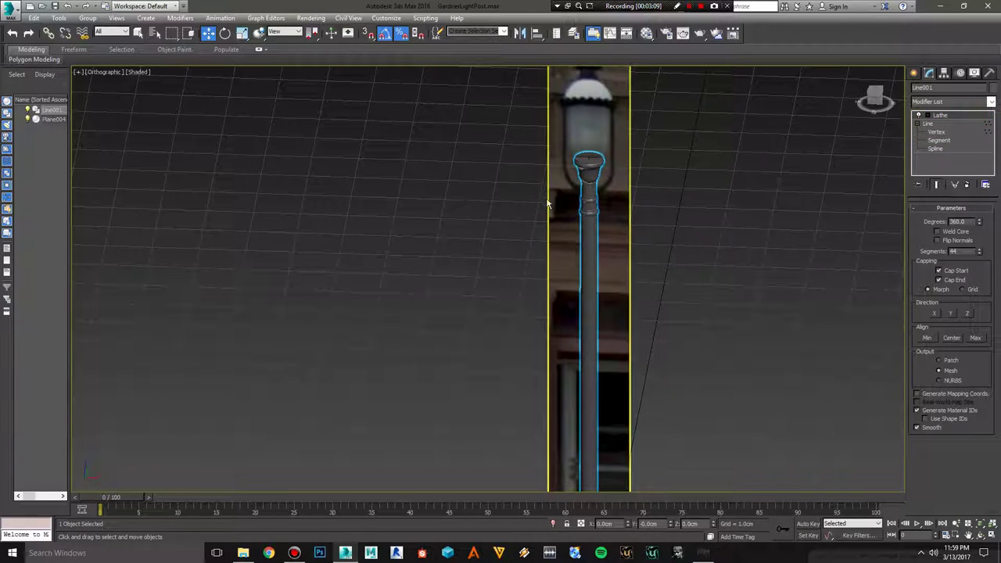
{"action": "scroll", "coordinate": [548, 205], "scroll_direction": "up", "scroll_amount": 2}
{"action": "scroll", "coordinate": [585, 208], "scroll_direction": "up", "scroll_amount": 2}
{"action": "scroll", "coordinate": [585, 268], "scroll_direction": "up", "scroll_amount": 2}
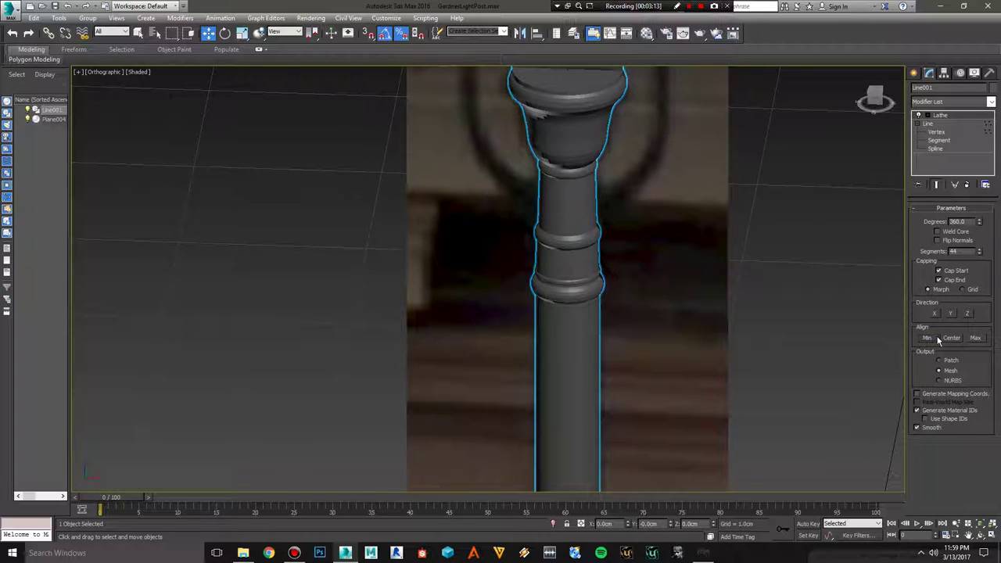
{"action": "left_click", "coordinate": [974, 340]}
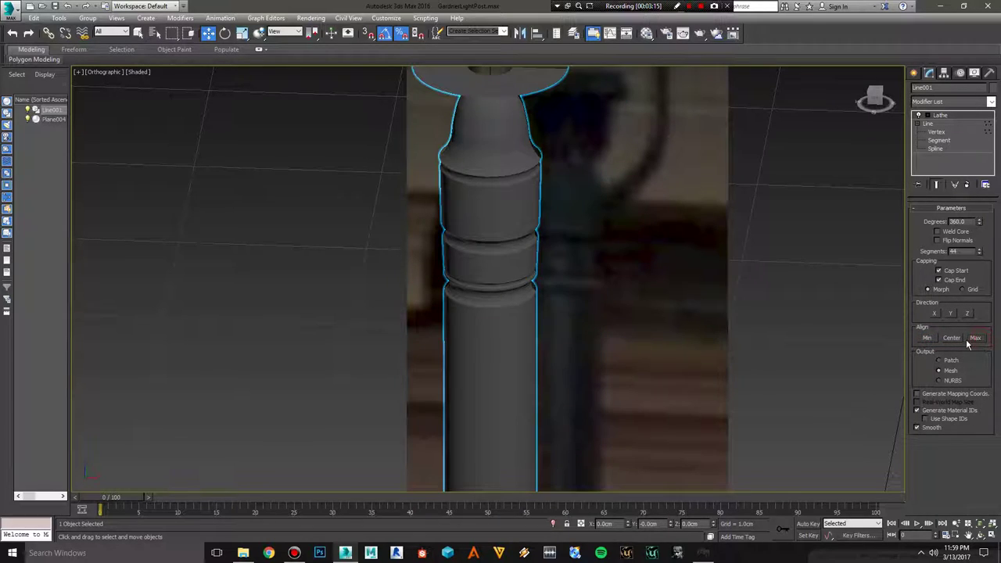
{"action": "left_click", "coordinate": [952, 339]}
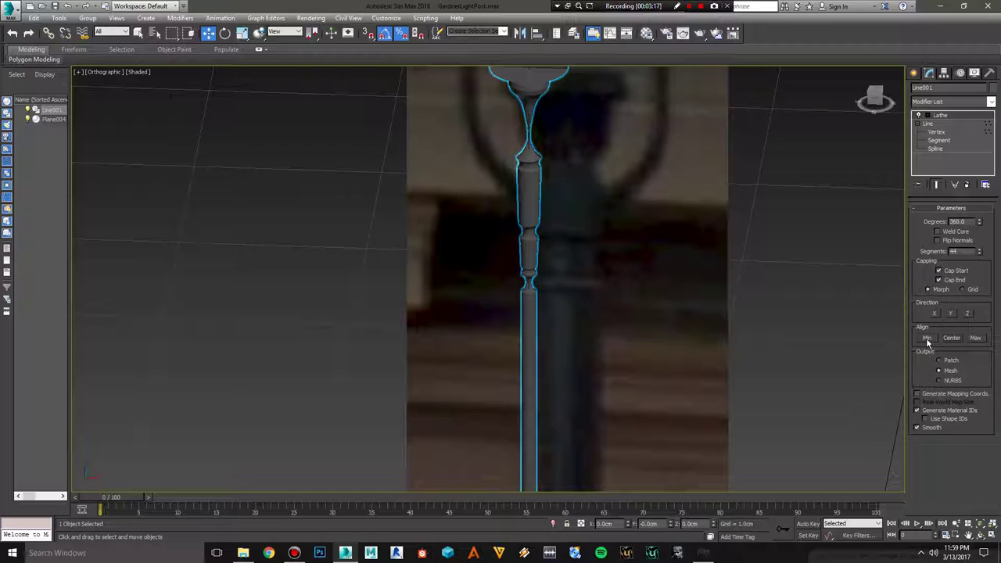
{"action": "left_click", "coordinate": [927, 339]}
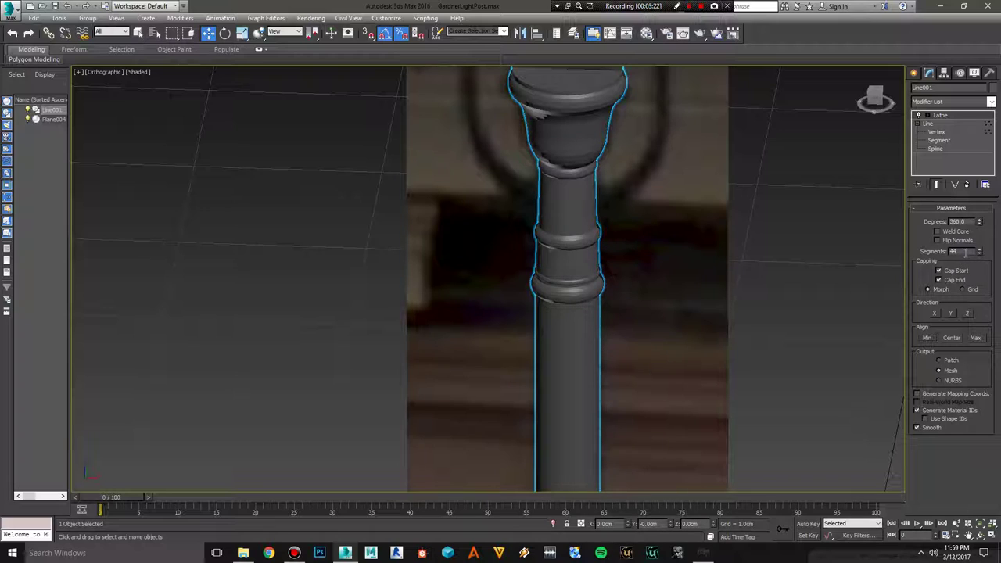
{"action": "left_click", "coordinate": [141, 73]}
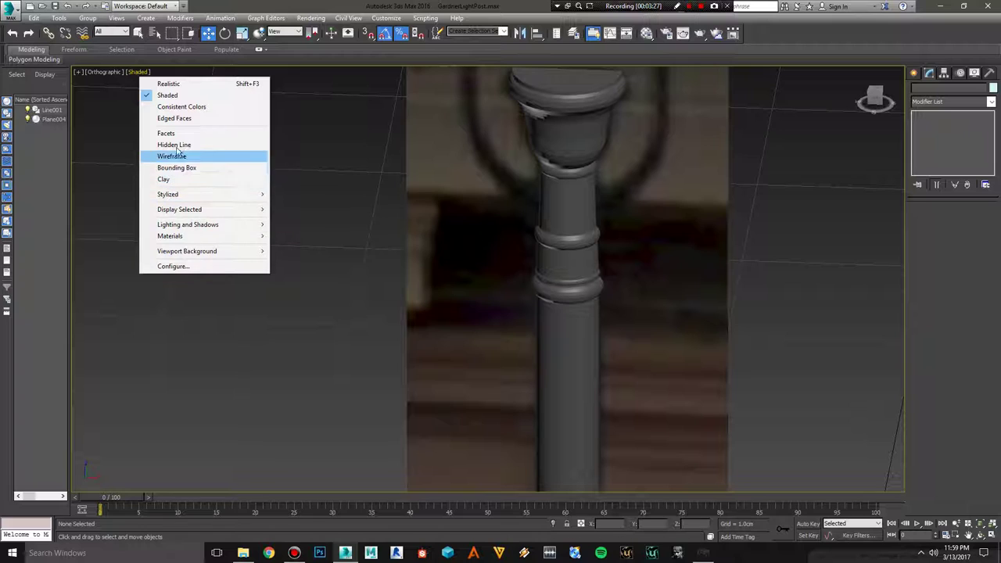
{"action": "left_click", "coordinate": [181, 118]}
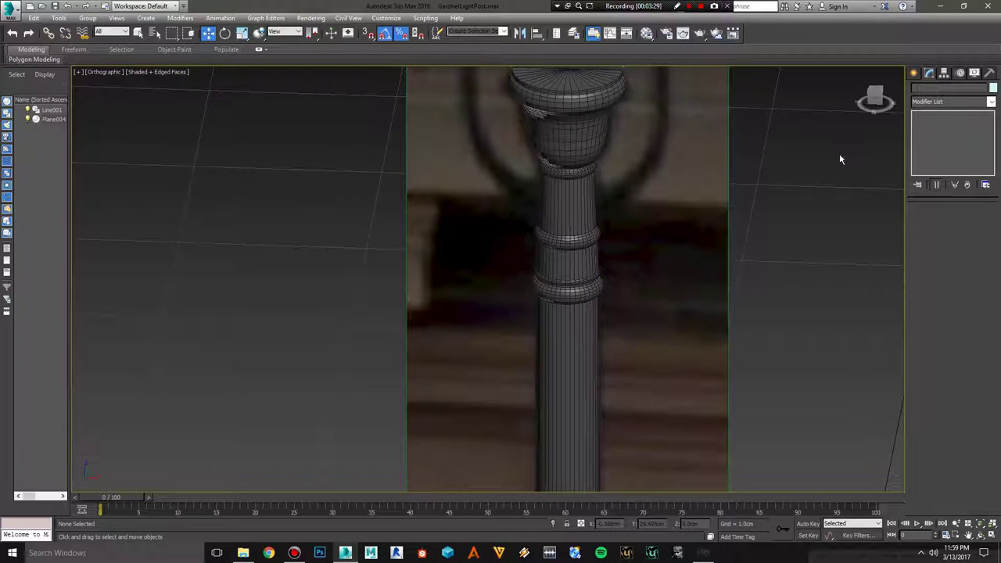
{"action": "left_click_drag", "start_coordinate": [873, 100], "coordinate": [877, 106]}
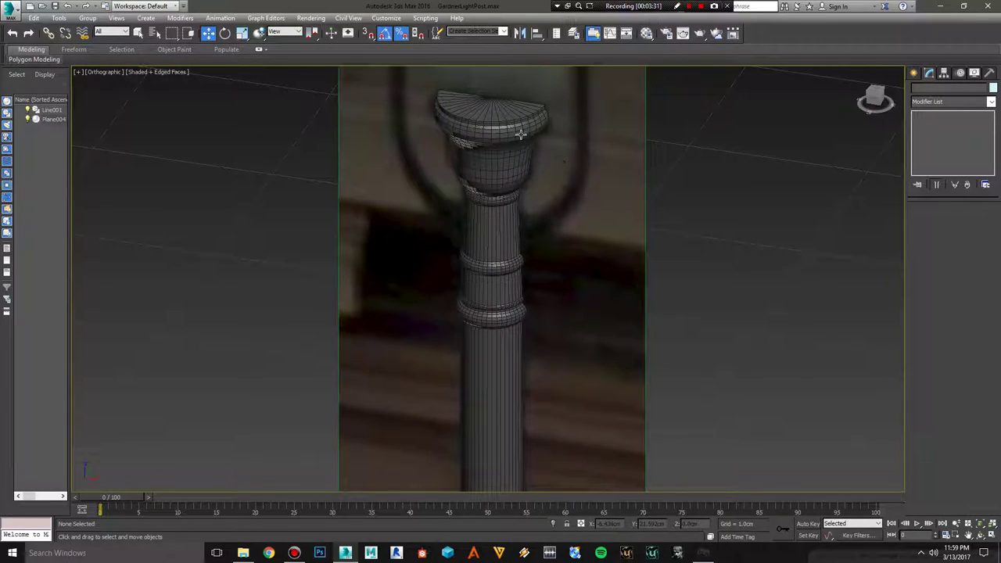
{"action": "mouse_move", "coordinate": [492, 324]}
{"action": "middle_mouse_down"}
{"action": "mouse_move", "coordinate": [482, 134]}
{"action": "mouse_move", "coordinate": [501, 290]}
{"action": "mouse_move", "coordinate": [460, 424]}
{"action": "mouse_move", "coordinate": [503, 391]}
{"action": "mouse_move", "coordinate": [510, 336]}
{"action": "middle_mouse_up"}
{"action": "scroll", "coordinate": [510, 336], "scroll_direction": "up", "scroll_amount": 2}
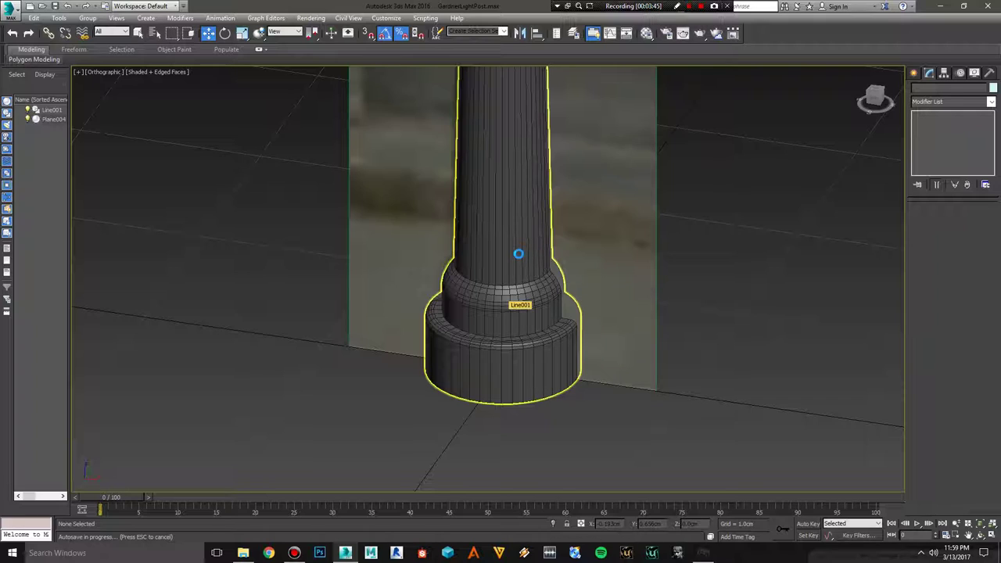
{"action": "scroll", "coordinate": [521, 258], "scroll_direction": "down", "scroll_amount": 2}
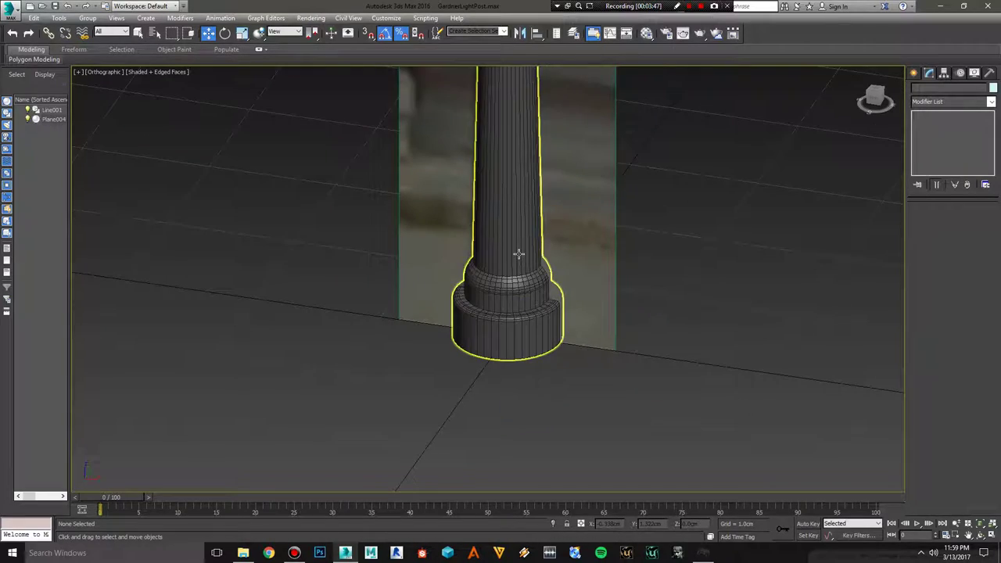
{"action": "middle_click_drag", "start_coordinate": [516, 257], "coordinate": [497, 318]}
{"action": "scroll", "coordinate": [480, 268], "scroll_direction": "up", "scroll_amount": 2}
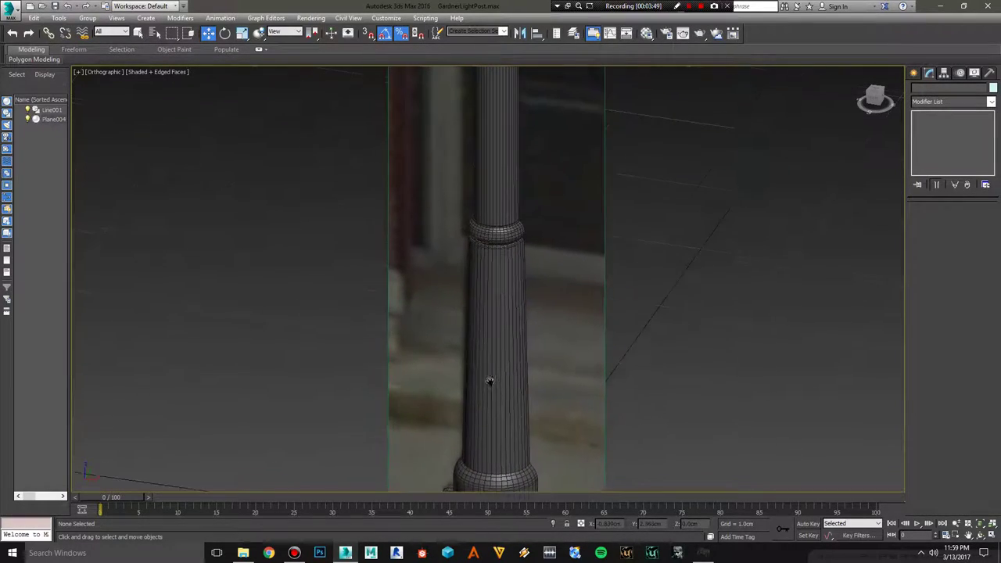
{"action": "scroll", "coordinate": [477, 264], "scroll_direction": "up", "scroll_amount": 2}
{"action": "scroll", "coordinate": [483, 265], "scroll_direction": "up", "scroll_amount": 3}
{"action": "scroll", "coordinate": [483, 265], "scroll_direction": "up", "scroll_amount": 2}
{"action": "middle_click_drag", "start_coordinate": [521, 185], "coordinate": [493, 358]}
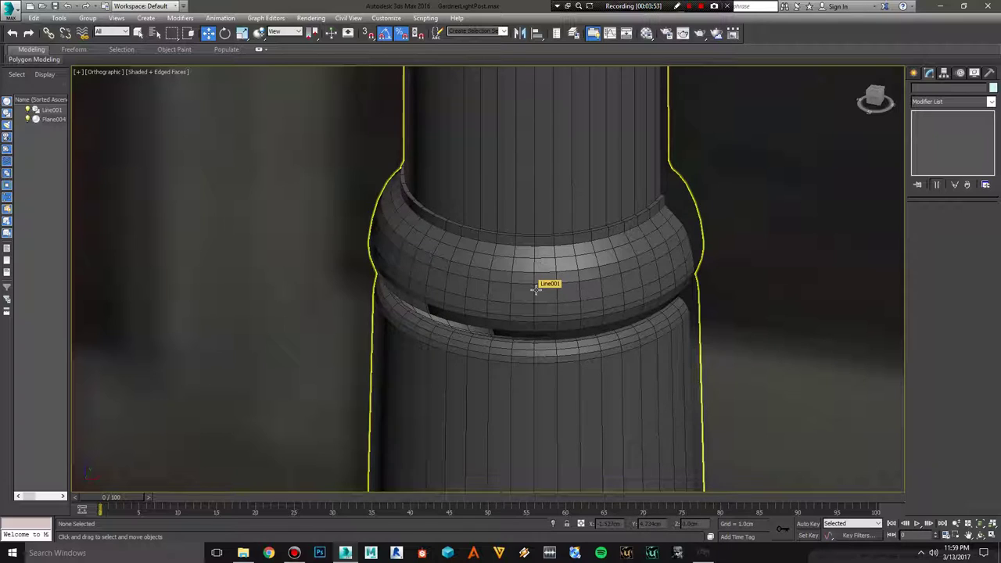
{"action": "scroll", "coordinate": [540, 285], "scroll_direction": "up", "scroll_amount": 1}
{"action": "scroll", "coordinate": [544, 266], "scroll_direction": "down", "scroll_amount": 4}
{"action": "scroll", "coordinate": [534, 224], "scroll_direction": "down", "scroll_amount": 2}
{"action": "scroll", "coordinate": [534, 223], "scroll_direction": "down", "scroll_amount": 1}
{"action": "middle_click_drag", "start_coordinate": [534, 223], "coordinate": [523, 380]}
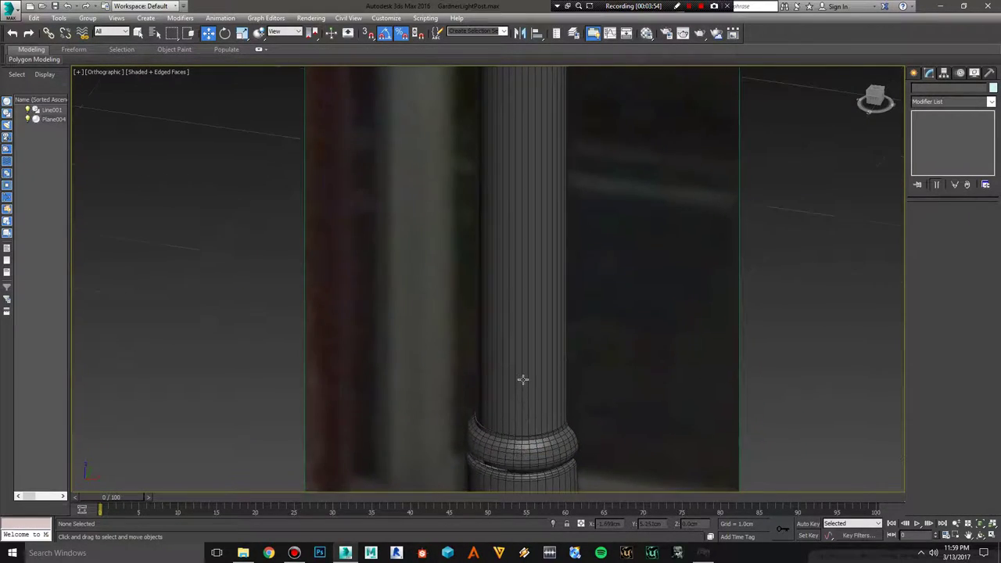
{"action": "scroll", "coordinate": [523, 380], "scroll_direction": "down", "scroll_amount": 3}
{"action": "scroll", "coordinate": [527, 239], "scroll_direction": "down", "scroll_amount": 2}
{"action": "scroll", "coordinate": [537, 369], "scroll_direction": "down", "scroll_amount": 1}
Step: Raise the lamp post's Lathe segments from 44 to 88
{"action": "left_click", "coordinate": [536, 368]}
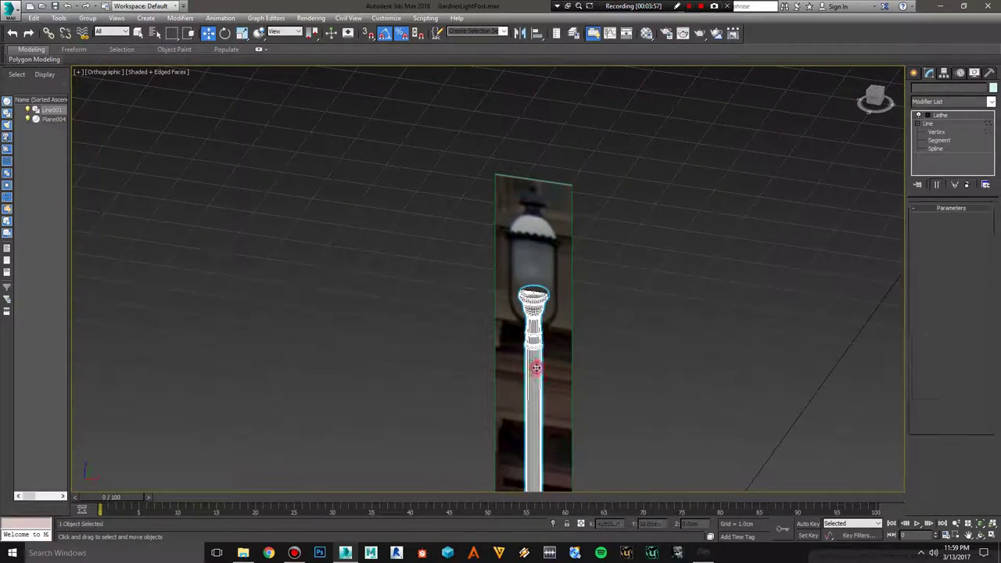
{"action": "scroll", "coordinate": [536, 367], "scroll_direction": "up", "scroll_amount": 1}
{"action": "scroll", "coordinate": [518, 286], "scroll_direction": "up", "scroll_amount": 4}
{"action": "scroll", "coordinate": [494, 375], "scroll_direction": "down", "scroll_amount": 1}
{"action": "scroll", "coordinate": [505, 298], "scroll_direction": "up", "scroll_amount": 1}
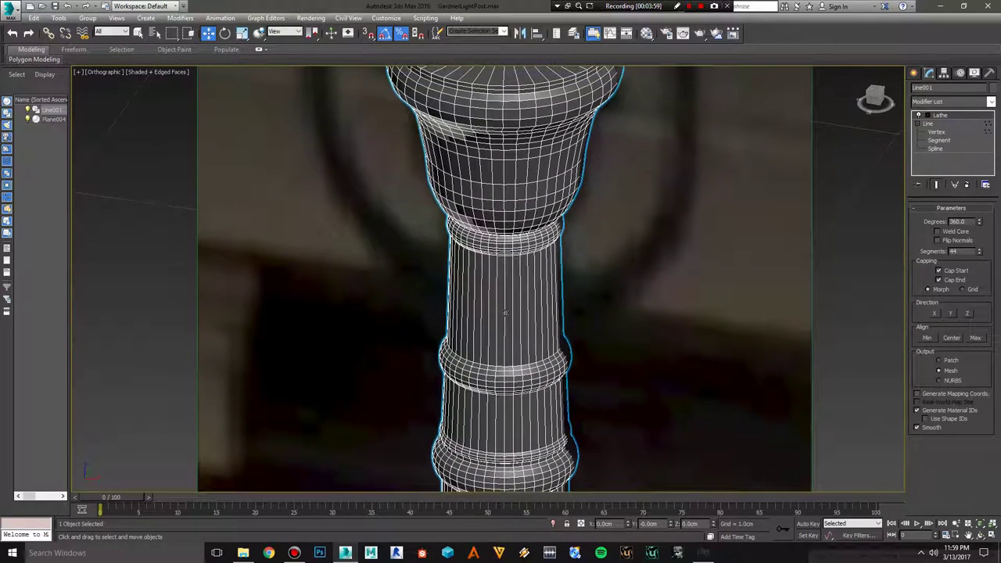
{"action": "middle_click_drag", "start_coordinate": [505, 298], "coordinate": [506, 486]}
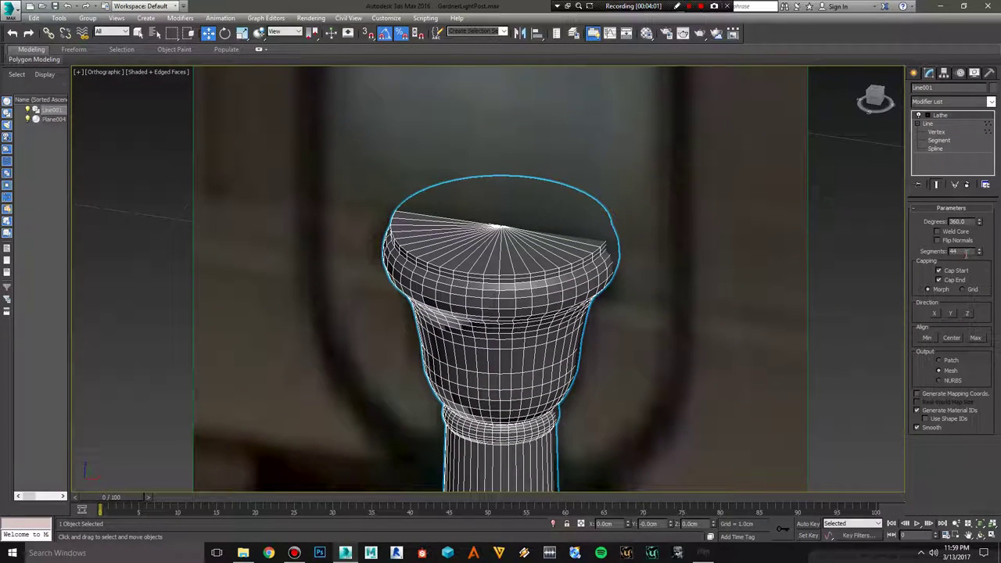
{"action": "left_click_drag", "start_coordinate": [966, 251], "coordinate": [940, 257]}
{"action": "key", "text": "Return"}
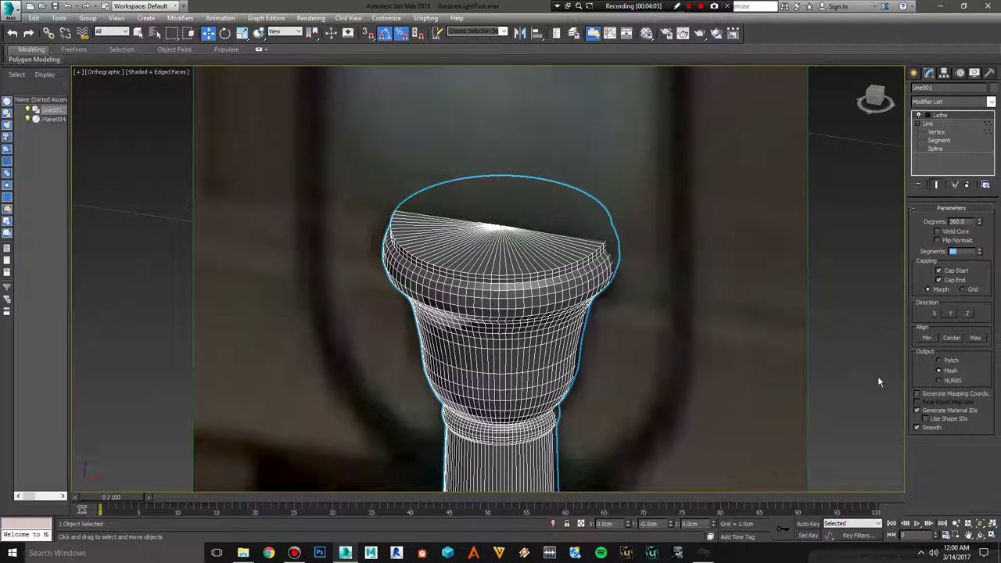
Step: Pan down the shaft to inspect the denser rings and the column base
{"action": "middle_click_drag", "start_coordinate": [489, 369], "coordinate": [520, 352]}
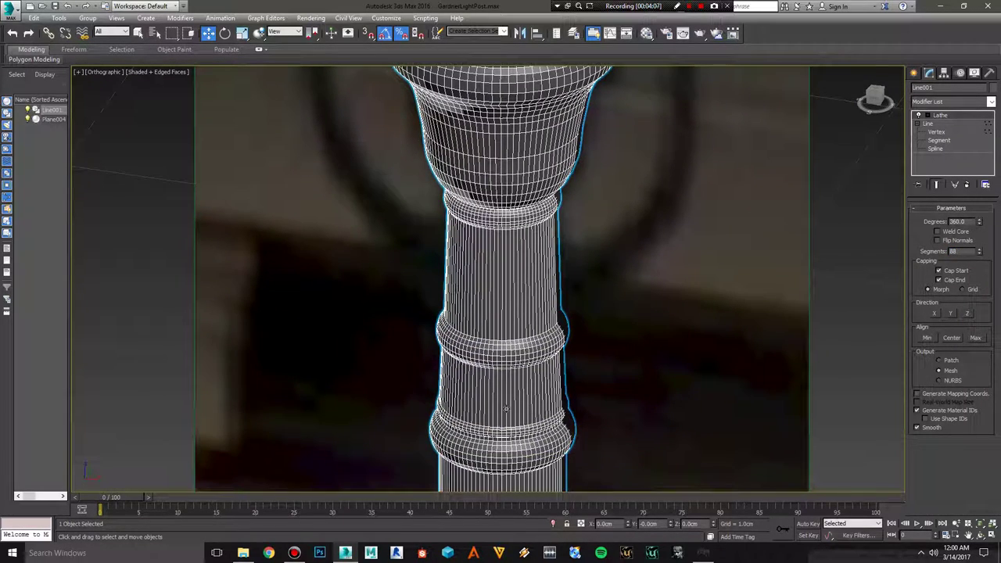
{"action": "mouse_move", "coordinate": [507, 409]}
{"action": "middle_mouse_down"}
{"action": "mouse_move", "coordinate": [487, 372]}
{"action": "mouse_move", "coordinate": [500, 328]}
{"action": "middle_mouse_up"}
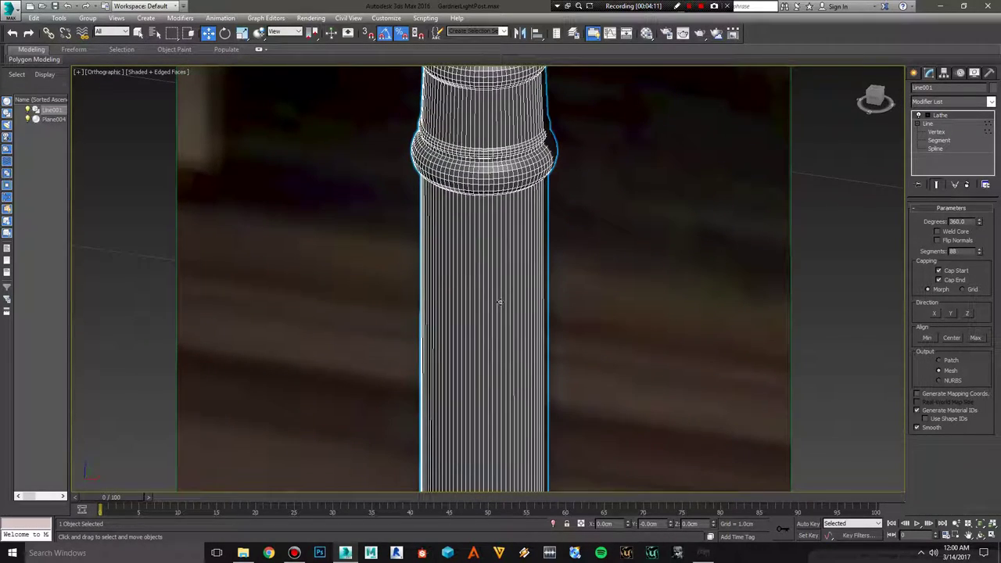
{"action": "scroll", "coordinate": [500, 328], "scroll_direction": "down", "scroll_amount": 2}
{"action": "scroll", "coordinate": [500, 328], "scroll_direction": "down", "scroll_amount": 1}
{"action": "mouse_move", "coordinate": [500, 373]}
{"action": "middle_mouse_down"}
{"action": "mouse_move", "coordinate": [480, 199]}
{"action": "mouse_move", "coordinate": [492, 450]}
{"action": "mouse_move", "coordinate": [487, 175]}
{"action": "mouse_move", "coordinate": [492, 313]}
{"action": "mouse_move", "coordinate": [481, 409]}
{"action": "mouse_move", "coordinate": [485, 219]}
{"action": "middle_mouse_up"}
{"action": "middle_click_drag", "start_coordinate": [485, 331], "coordinate": [490, 157]}
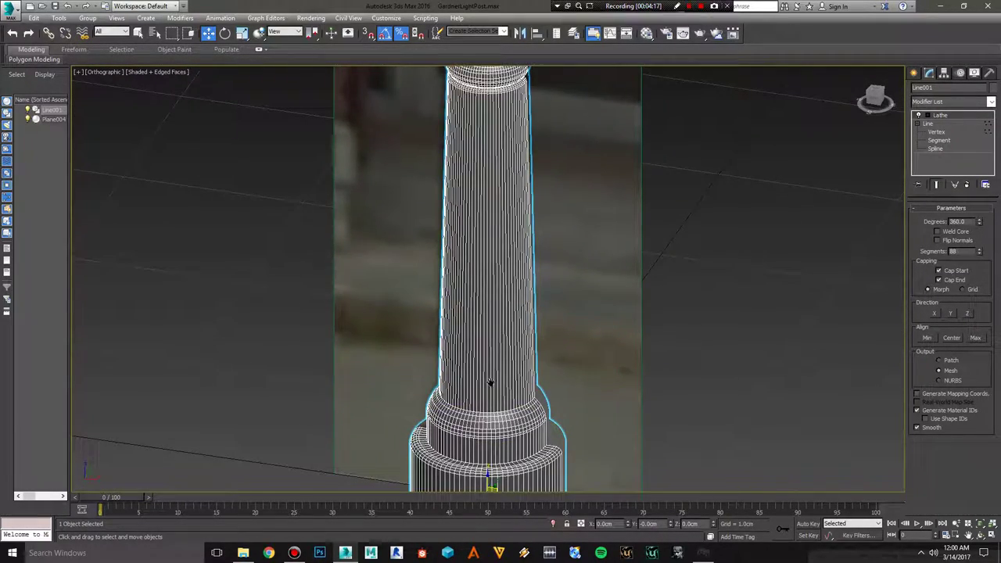
{"action": "middle_click_drag", "start_coordinate": [489, 365], "coordinate": [489, 240]}
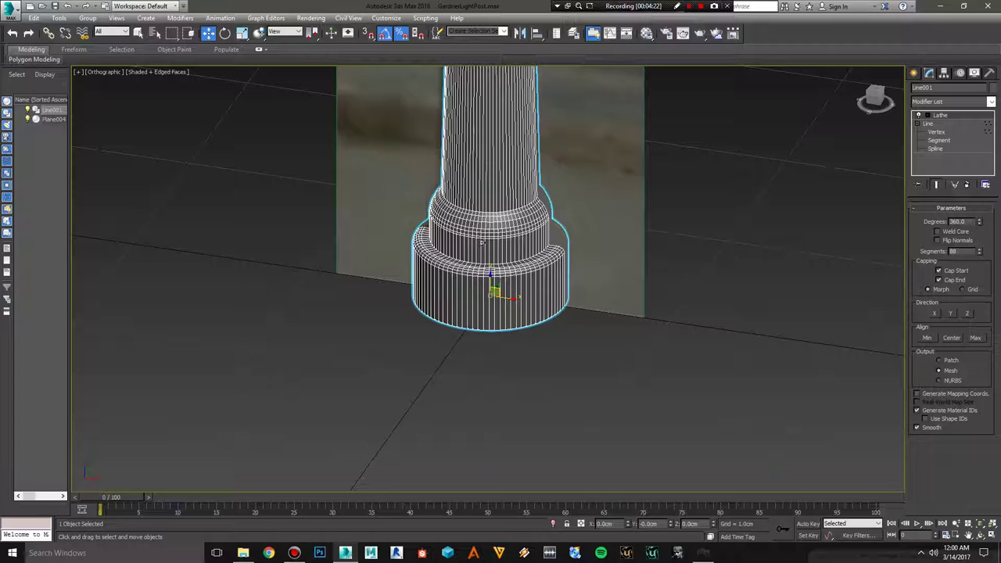
{"action": "scroll", "coordinate": [489, 286], "scroll_direction": "down", "scroll_amount": 5}
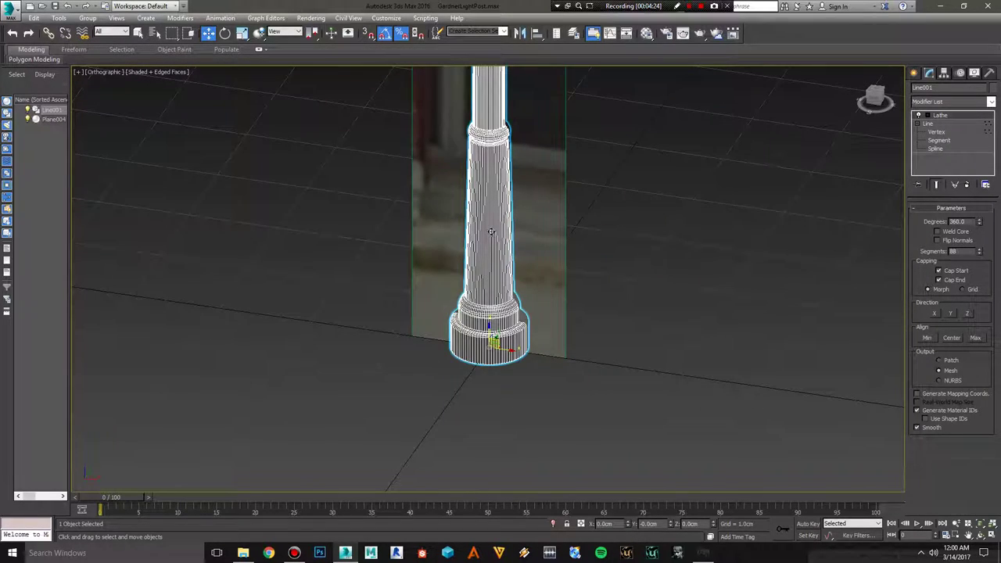
Step: Pan up to the flared top cap and orbit to a side view of the shaft rings
{"action": "middle_click_drag", "start_coordinate": [480, 336], "coordinate": [486, 415]}
{"action": "middle_click_drag", "start_coordinate": [489, 207], "coordinate": [495, 420]}
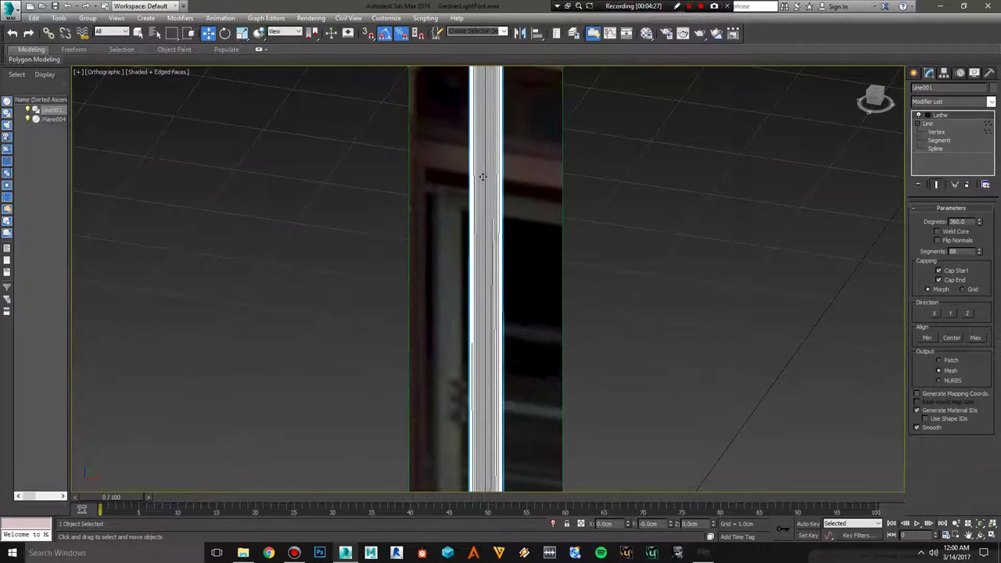
{"action": "middle_click_drag", "start_coordinate": [482, 162], "coordinate": [494, 384]}
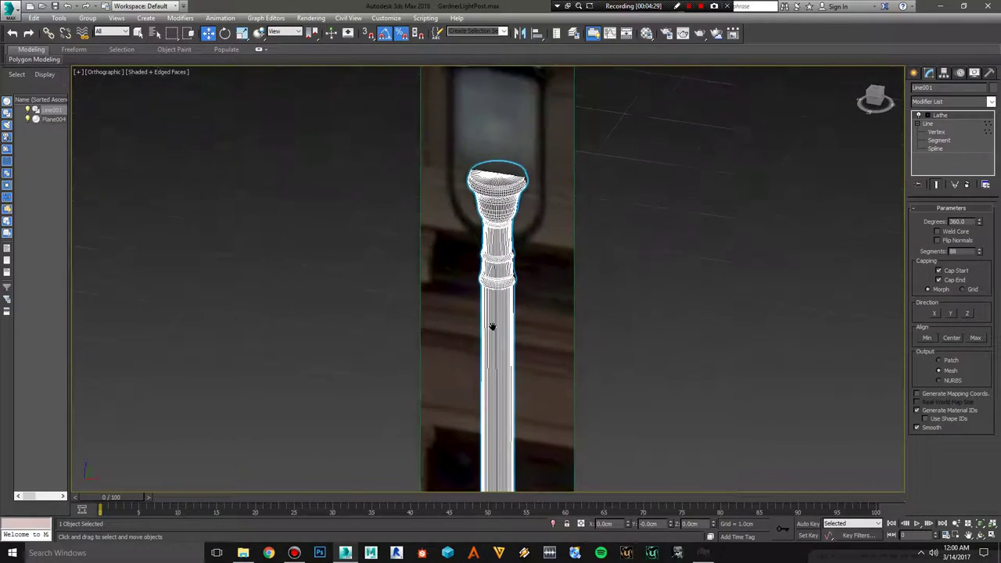
{"action": "middle_click_drag", "start_coordinate": [492, 235], "coordinate": [496, 264]}
{"action": "scroll", "coordinate": [496, 264], "scroll_direction": "up", "scroll_amount": 3}
{"action": "scroll", "coordinate": [498, 255], "scroll_direction": "up", "scroll_amount": 3}
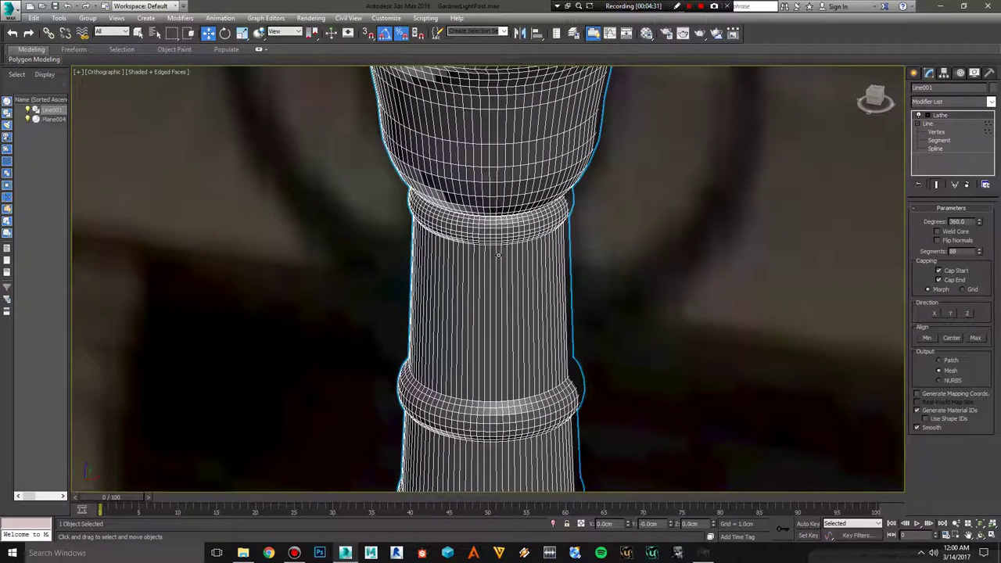
{"action": "middle_click_drag", "start_coordinate": [483, 86], "coordinate": [495, 248]}
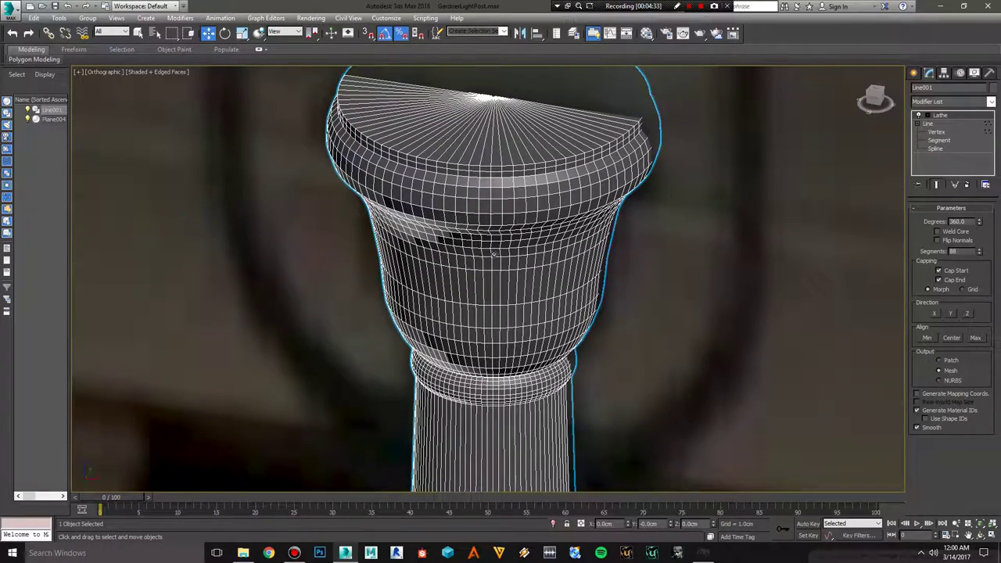
{"action": "scroll", "coordinate": [495, 198], "scroll_direction": "up", "scroll_amount": 2}
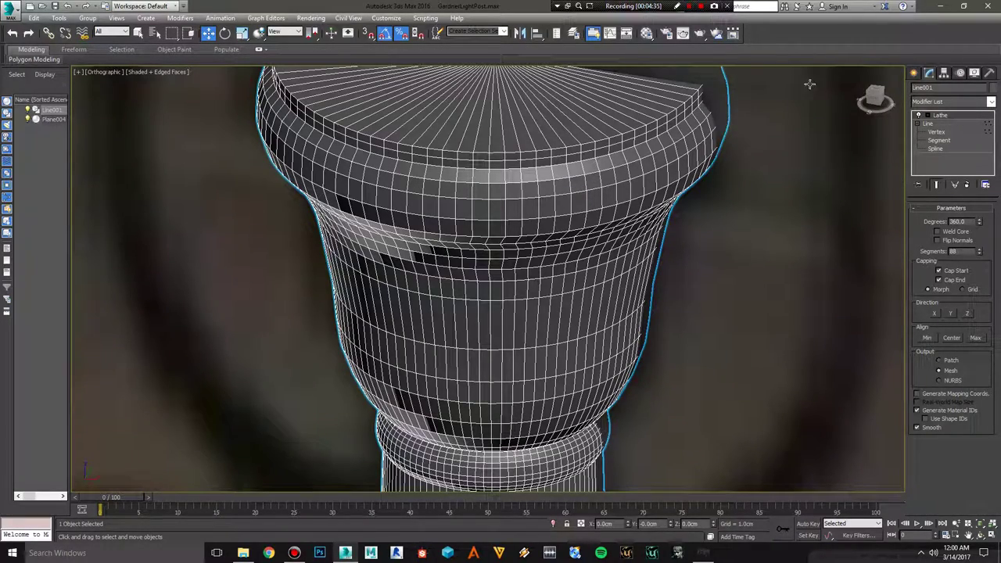
{"action": "mouse_move", "coordinate": [305, 341]}
{"action": "middle_mouse_down"}
{"action": "mouse_move", "coordinate": [488, 279]}
{"action": "mouse_move", "coordinate": [469, 297]}
{"action": "mouse_move", "coordinate": [514, 328]}
{"action": "middle_mouse_up"}
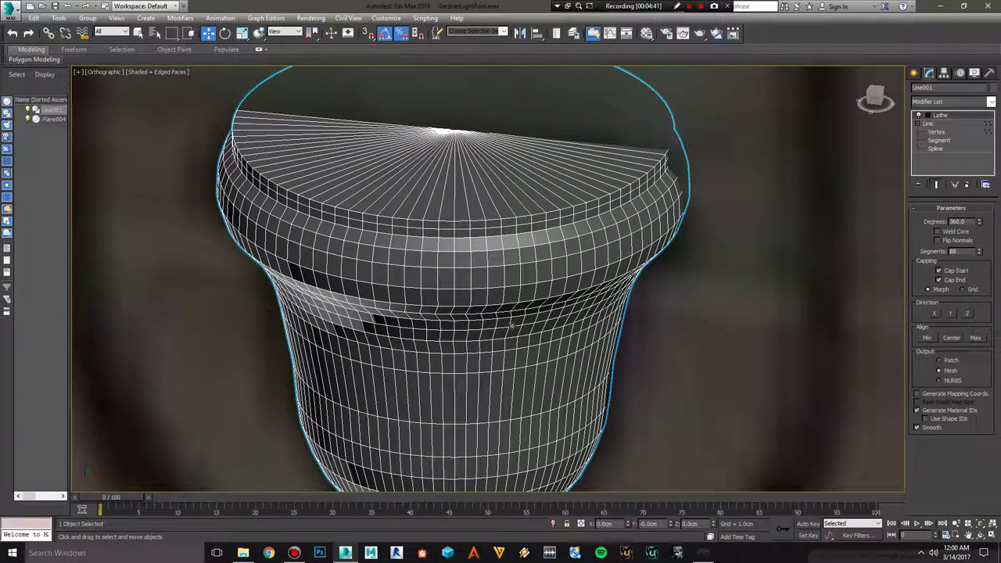
{"action": "scroll", "coordinate": [510, 322], "scroll_direction": "down", "scroll_amount": 2}
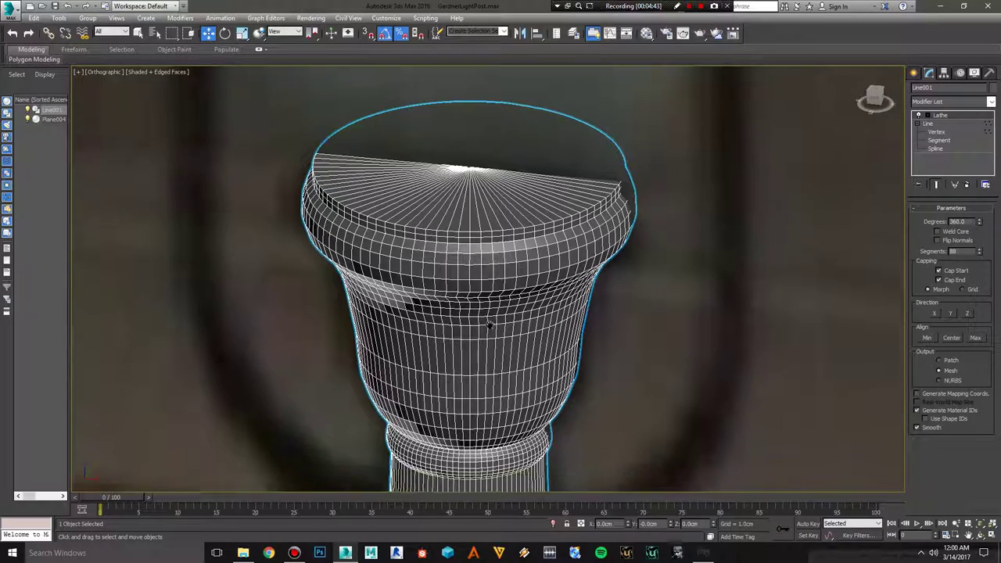
{"action": "mouse_move", "coordinate": [510, 347]}
{"action": "middle_mouse_down", "text": "alt"}
{"action": "mouse_move", "coordinate": [479, 305]}
{"action": "mouse_move", "coordinate": [486, 292]}
{"action": "middle_mouse_up", "text": "alt"}
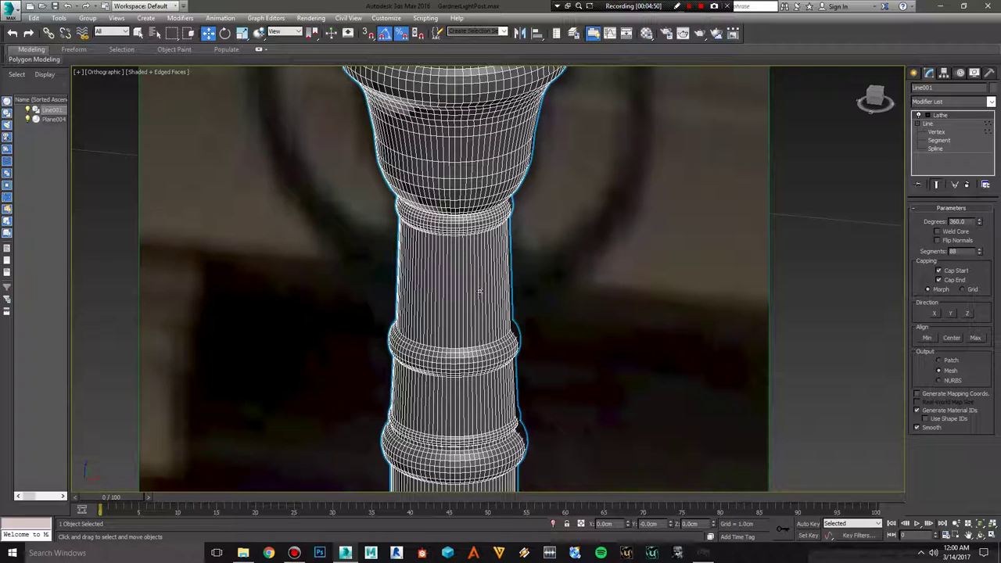
{"action": "scroll", "coordinate": [480, 290], "scroll_direction": "down", "scroll_amount": 3}
{"action": "scroll", "coordinate": [482, 288], "scroll_direction": "down", "scroll_amount": 2}
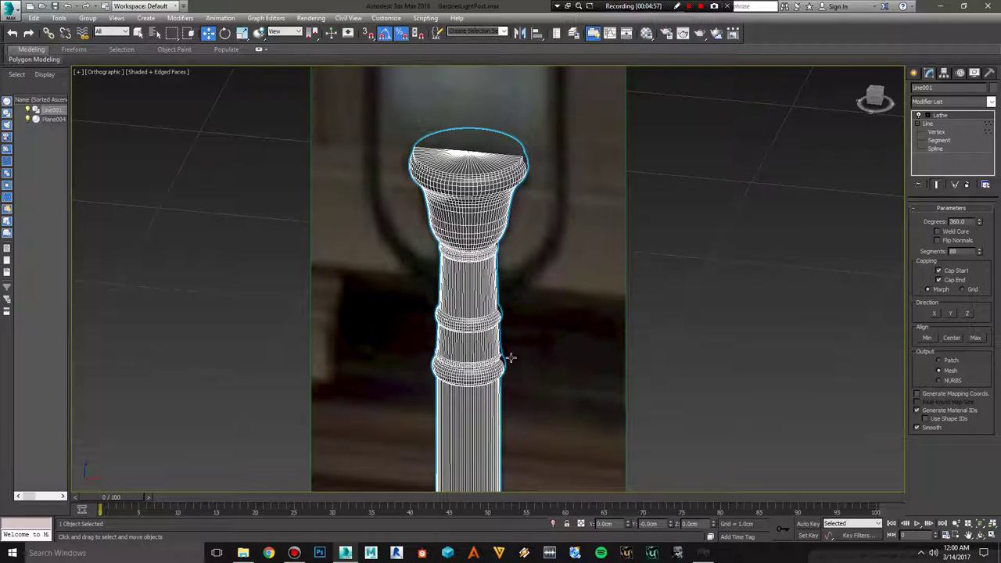
{"action": "middle_click_drag", "start_coordinate": [700, 345], "coordinate": [688, 167]}
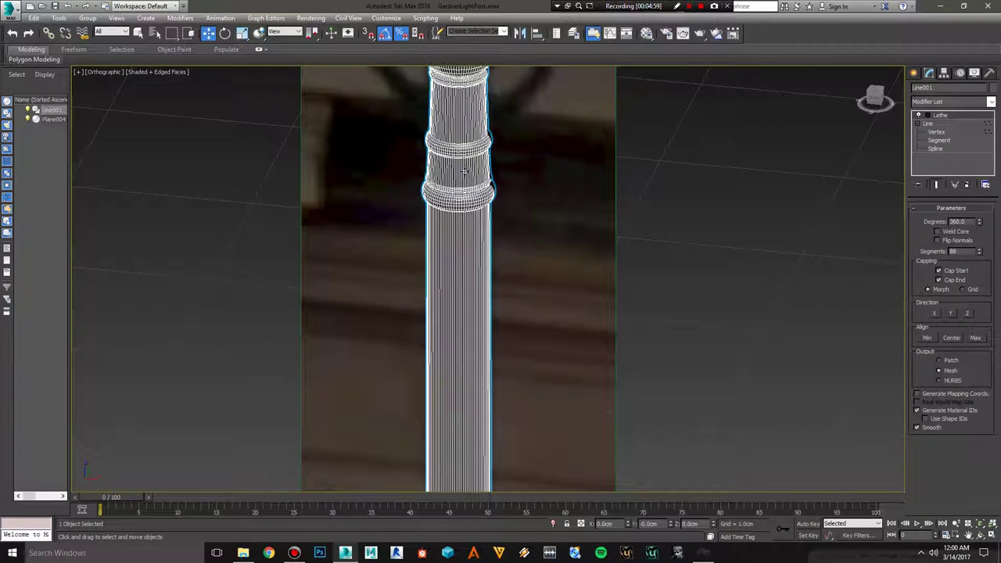
{"action": "scroll", "coordinate": [464, 180], "scroll_direction": "down", "scroll_amount": 2}
{"action": "scroll", "coordinate": [476, 223], "scroll_direction": "up", "scroll_amount": 2}
{"action": "scroll", "coordinate": [473, 314], "scroll_direction": "up", "scroll_amount": 2}
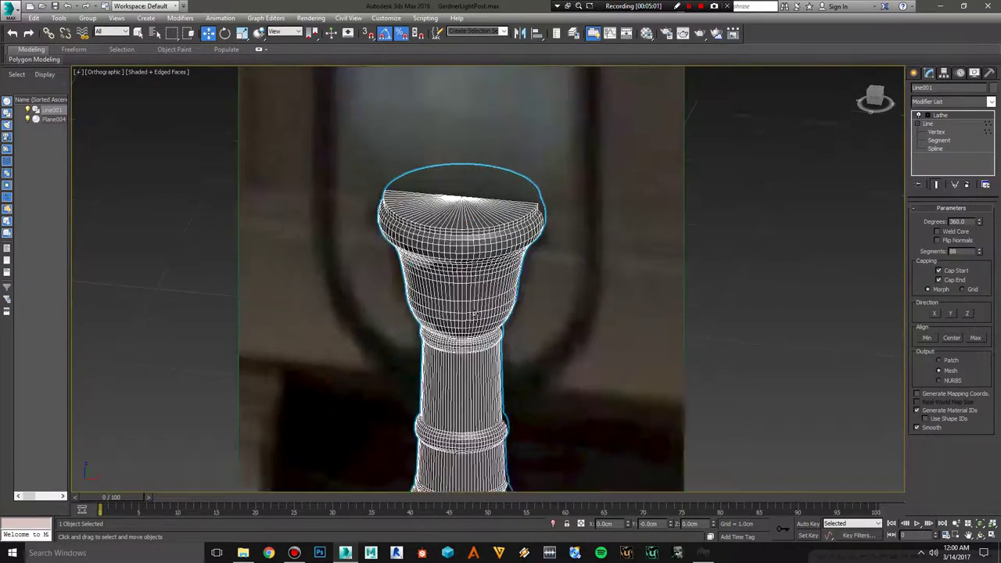
{"action": "scroll", "coordinate": [473, 313], "scroll_direction": "up", "scroll_amount": 2}
{"action": "scroll", "coordinate": [463, 258], "scroll_direction": "up", "scroll_amount": 2}
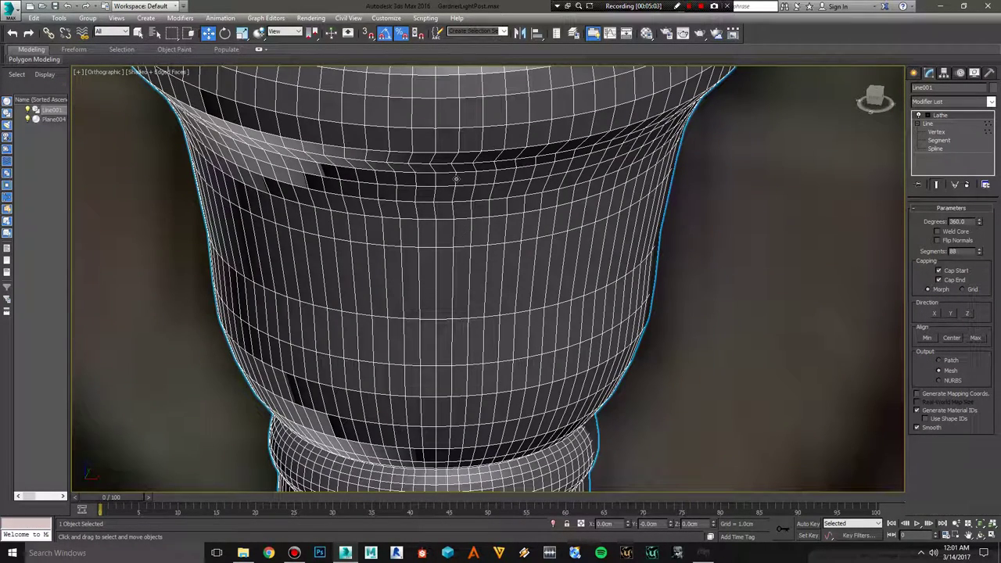
{"action": "scroll", "coordinate": [456, 179], "scroll_direction": "down", "scroll_amount": 2}
{"action": "scroll", "coordinate": [469, 278], "scroll_direction": "up", "scroll_amount": 2}
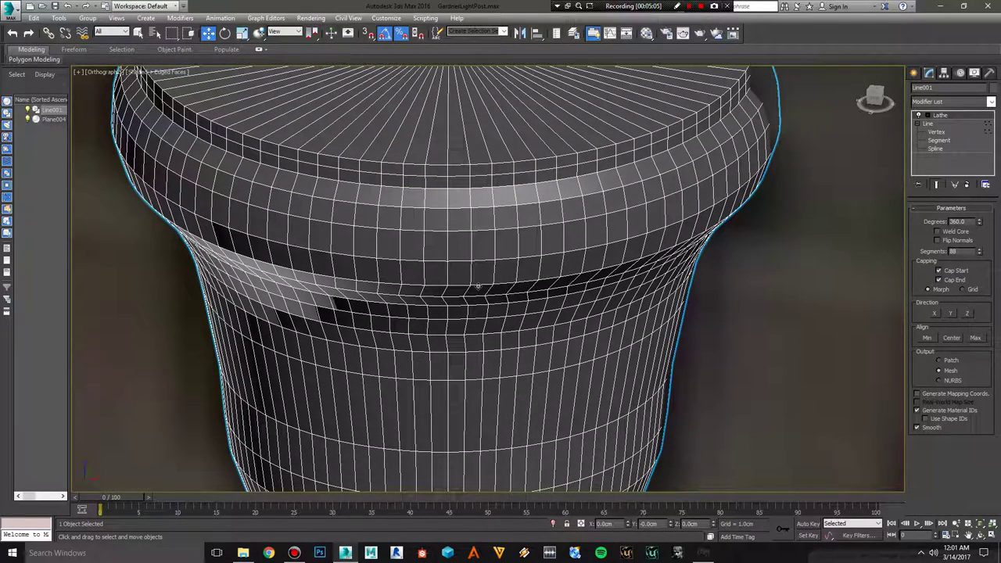
{"action": "scroll", "coordinate": [475, 309], "scroll_direction": "down", "scroll_amount": 3}
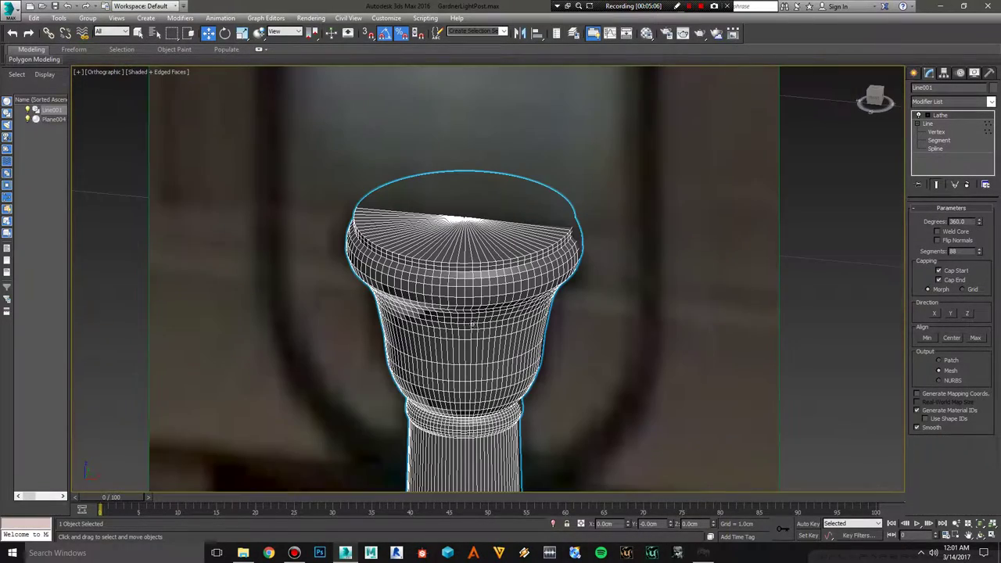
{"action": "scroll", "coordinate": [471, 365], "scroll_direction": "up", "scroll_amount": 2}
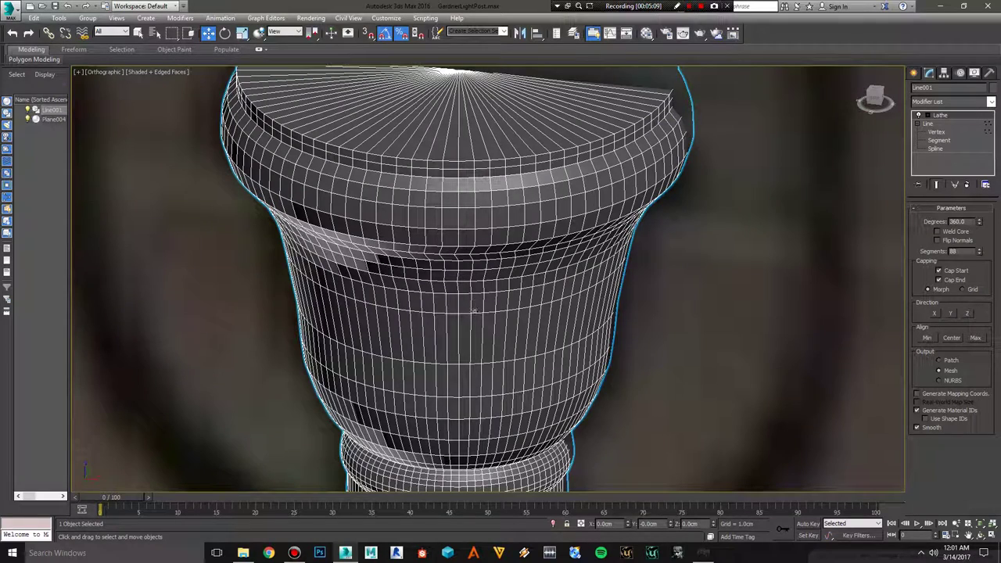
{"action": "scroll", "coordinate": [473, 314], "scroll_direction": "down", "scroll_amount": 2}
{"action": "scroll", "coordinate": [490, 349], "scroll_direction": "up", "scroll_amount": 3}
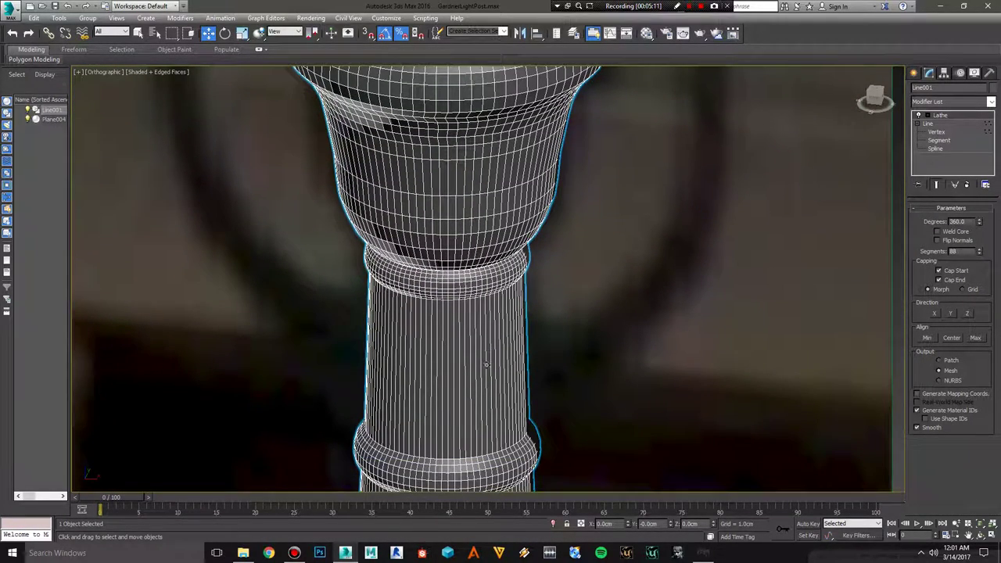
{"action": "middle_click_drag", "start_coordinate": [485, 366], "coordinate": [464, 187]}
{"action": "middle_click_drag", "start_coordinate": [465, 346], "coordinate": [469, 179]}
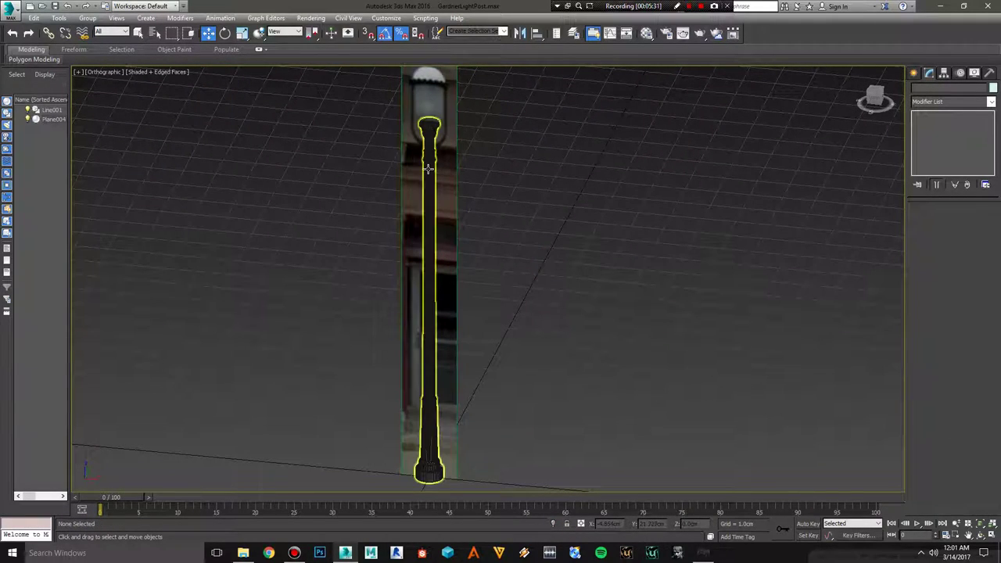
Step: Select the lamp post and try Lathe segment counts of 88, 16 and 12
{"action": "left_click", "coordinate": [451, 192]}
{"action": "scroll", "coordinate": [450, 192], "scroll_direction": "up", "scroll_amount": 3}
{"action": "scroll", "coordinate": [505, 235], "scroll_direction": "up", "scroll_amount": 3}
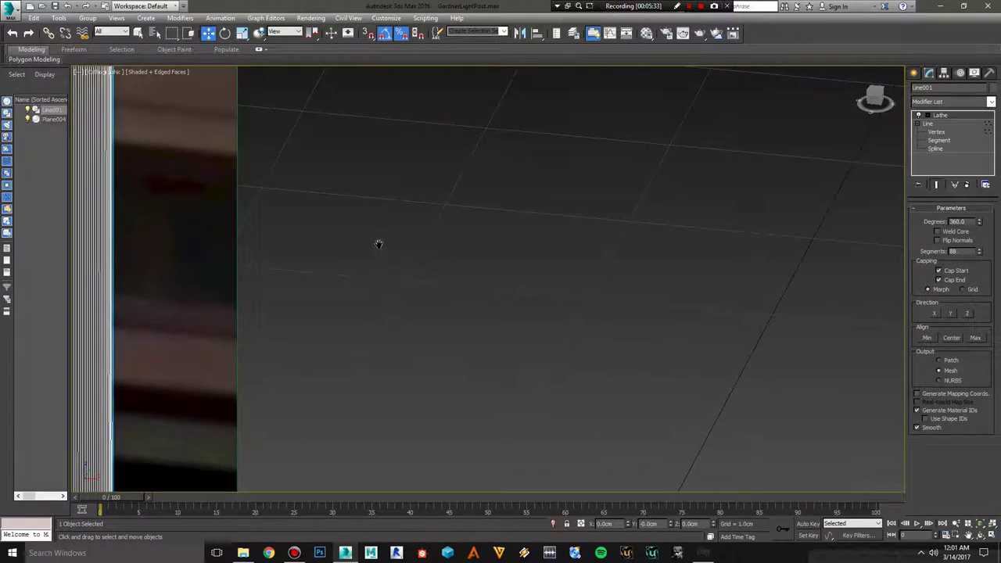
{"action": "middle_click_drag", "start_coordinate": [382, 241], "coordinate": [546, 387]}
{"action": "middle_click_drag", "start_coordinate": [492, 279], "coordinate": [810, 311], "text": "alt"}
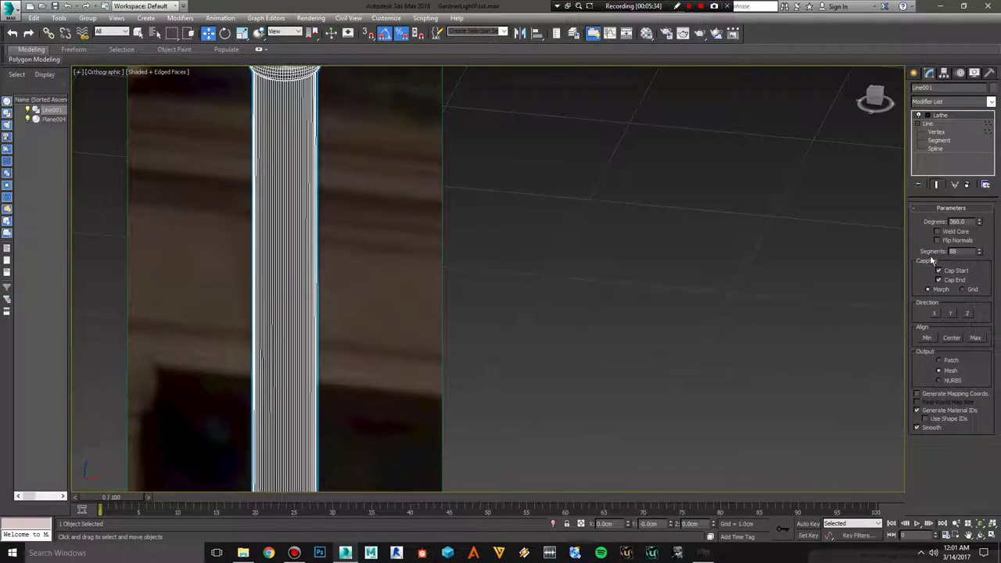
{"action": "type", "text": "88"}
{"action": "key", "text": "Return"}
{"action": "type", "text": "16"}
{"action": "key", "text": "Return"}
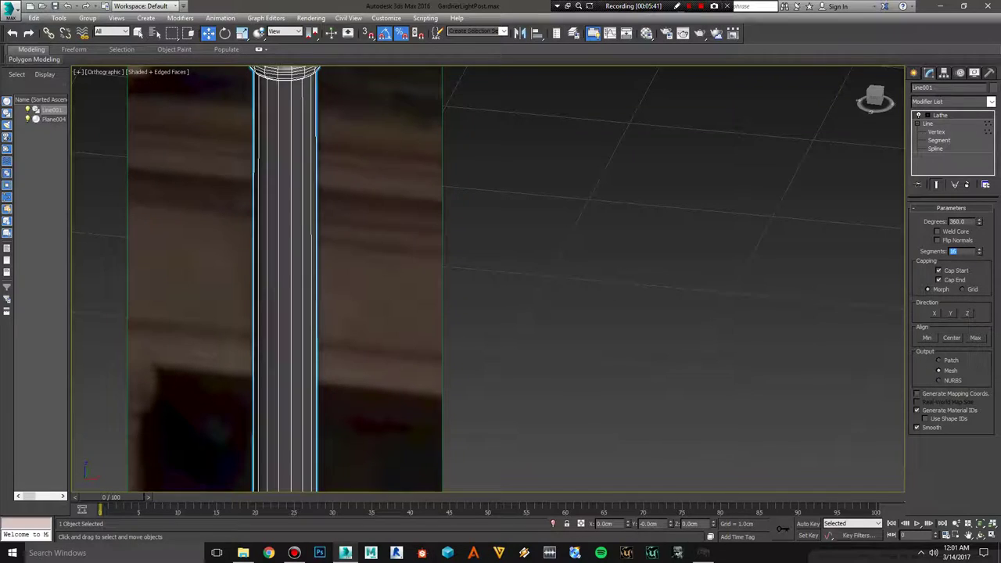
{"action": "scroll", "coordinate": [284, 105], "scroll_direction": "down", "scroll_amount": 2}
{"action": "scroll", "coordinate": [397, 418], "scroll_direction": "up", "scroll_amount": 5}
{"action": "scroll", "coordinate": [404, 317], "scroll_direction": "down", "scroll_amount": 2}
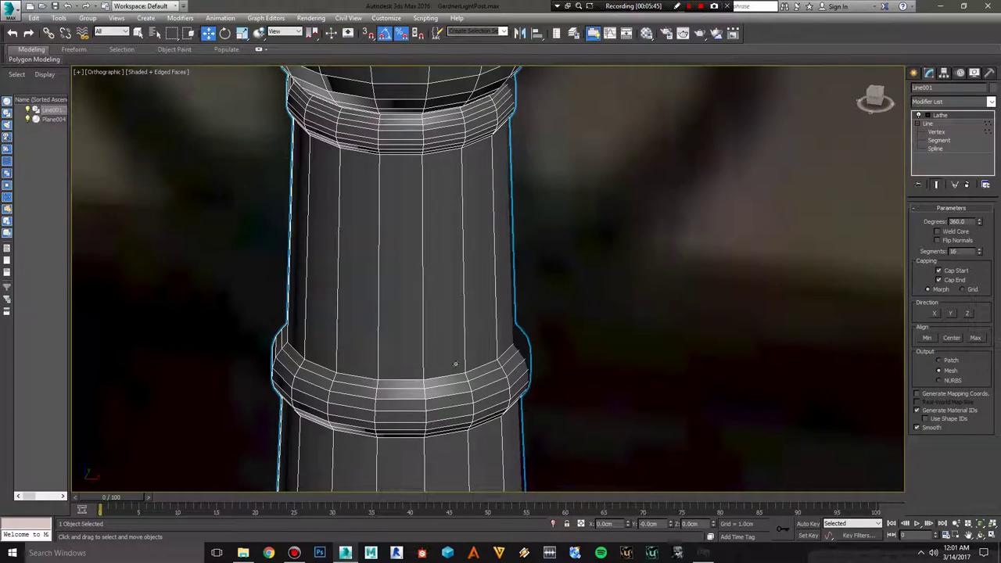
{"action": "scroll", "coordinate": [458, 353], "scroll_direction": "down", "scroll_amount": 1}
{"action": "scroll", "coordinate": [481, 210], "scroll_direction": "up", "scroll_amount": 2}
{"action": "scroll", "coordinate": [481, 210], "scroll_direction": "down", "scroll_amount": 1}
{"action": "scroll", "coordinate": [487, 252], "scroll_direction": "up", "scroll_amount": 1}
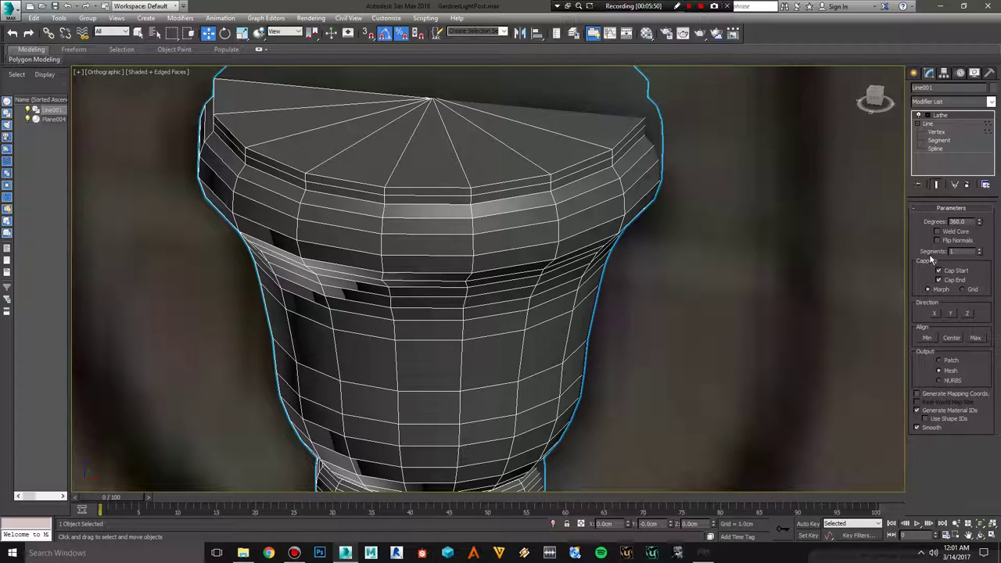
{"action": "type", "text": "12"}
{"action": "key", "text": "Return"}
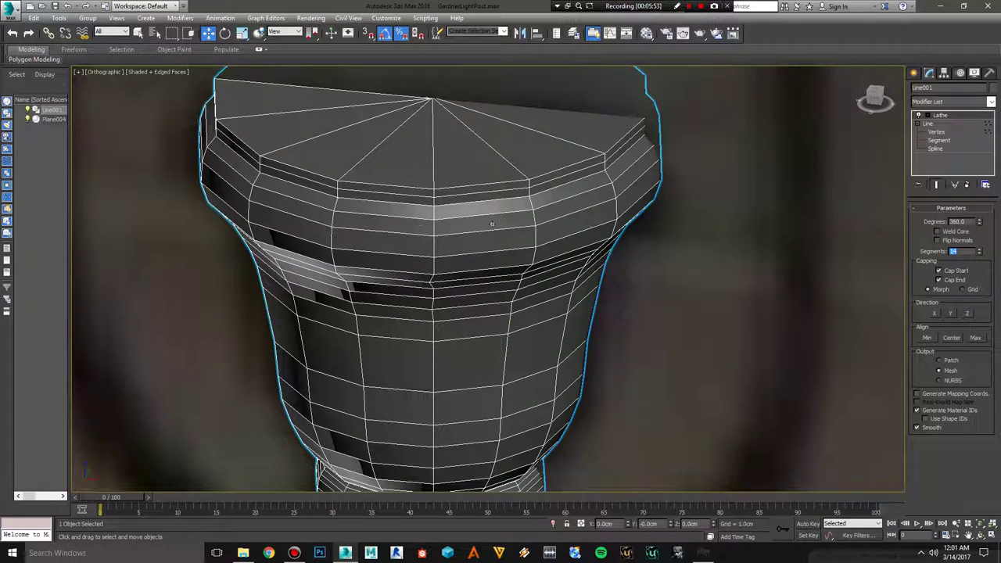
Step: Try a higher count of 18 while inspecting the lower ring and bowl
{"action": "mouse_move", "coordinate": [470, 297]}
{"action": "middle_mouse_down"}
{"action": "mouse_move", "coordinate": [465, 195]}
{"action": "mouse_move", "coordinate": [454, 179]}
{"action": "middle_mouse_up"}
{"action": "middle_click_drag", "start_coordinate": [449, 364], "coordinate": [455, 303]}
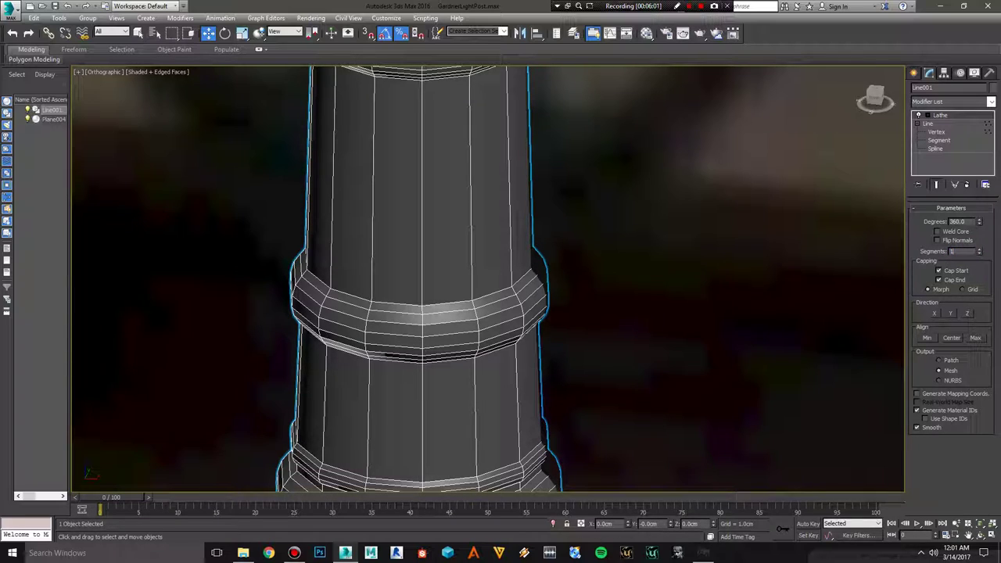
{"action": "type", "text": "18"}
{"action": "key", "text": "Return"}
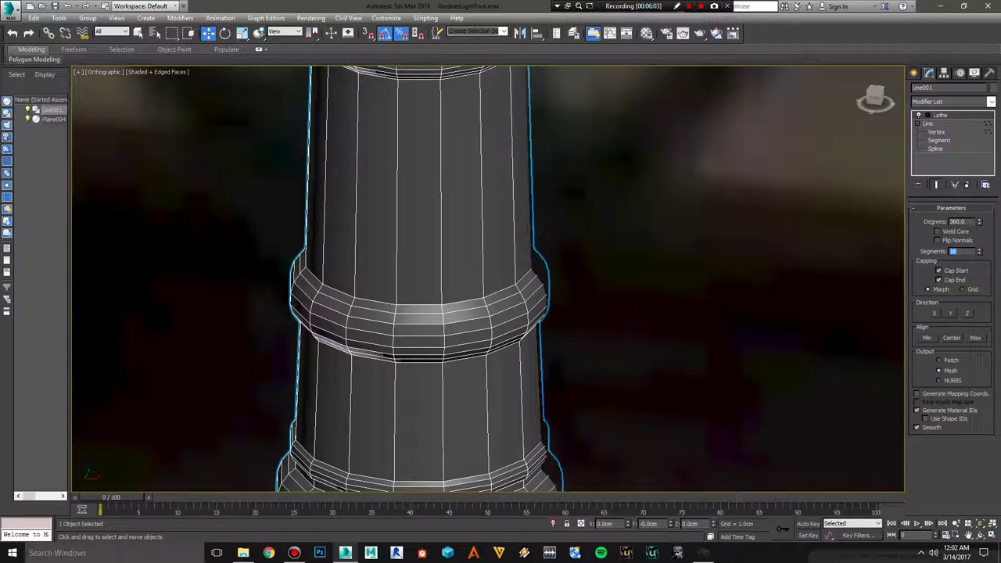
{"action": "type", "text": "8"}
{"action": "key", "text": "Return"}
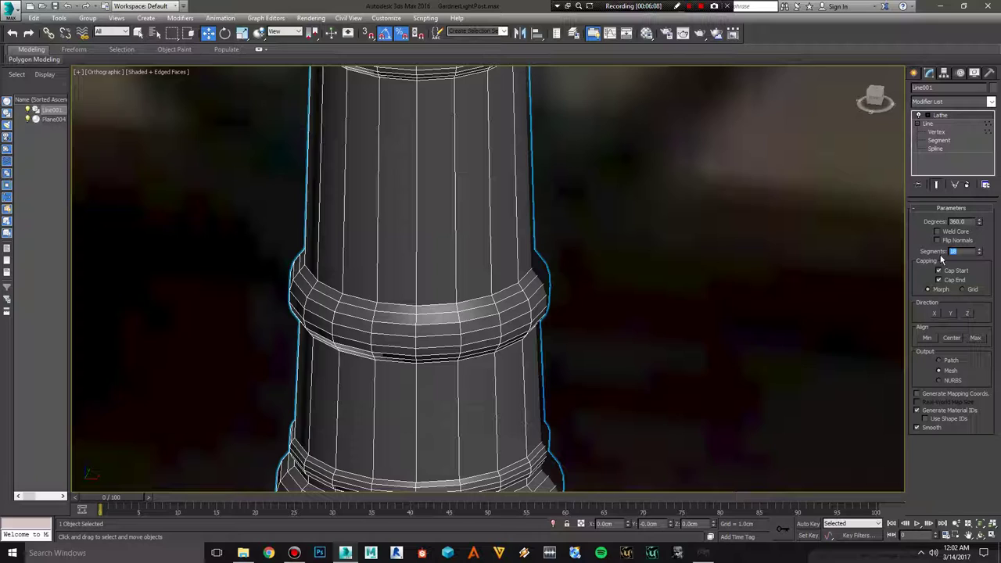
{"action": "scroll", "coordinate": [773, 290], "scroll_direction": "down", "scroll_amount": 3}
{"action": "mouse_move", "coordinate": [592, 239]}
{"action": "middle_mouse_down"}
{"action": "mouse_move", "coordinate": [581, 422]}
{"action": "mouse_move", "coordinate": [555, 375]}
{"action": "mouse_move", "coordinate": [535, 214]}
{"action": "middle_mouse_up"}
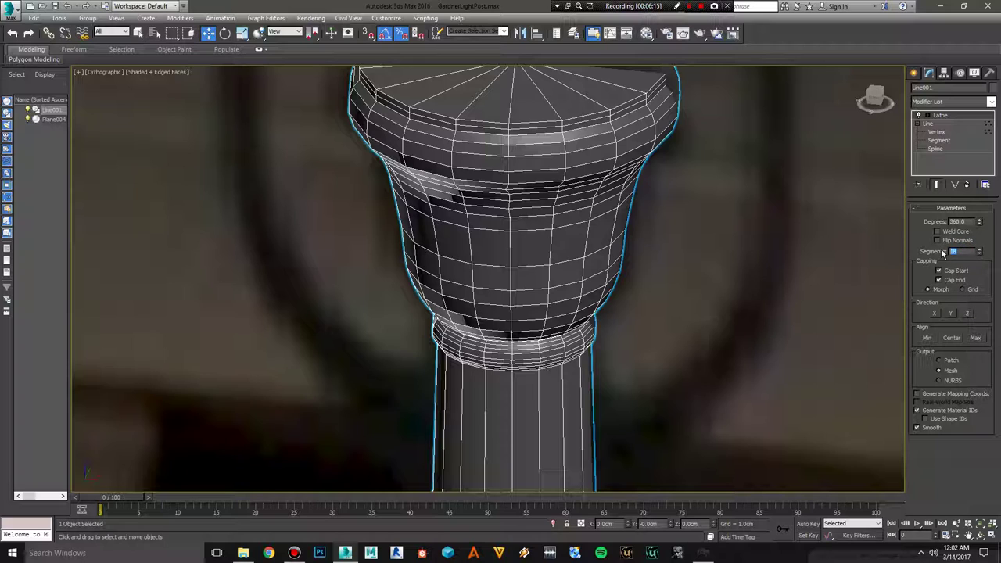
{"action": "type", "text": "12"}
{"action": "key", "text": "Return"}
{"action": "scroll", "coordinate": [603, 280], "scroll_direction": "down", "scroll_amount": 3}
Step: Settle on 14 Lathe segments and check the column's rings and cap
{"action": "middle_click_drag", "start_coordinate": [607, 324], "coordinate": [527, 145]}
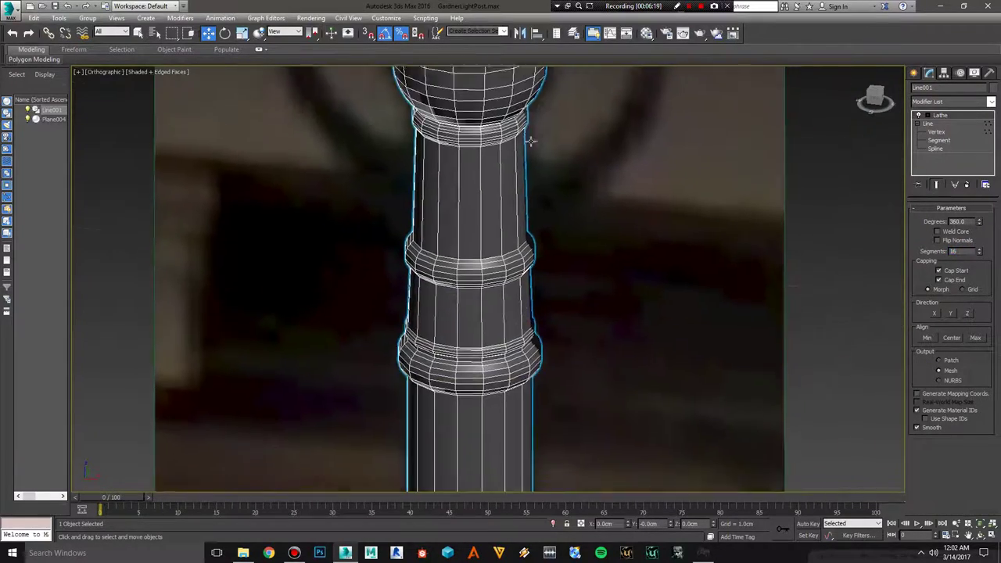
{"action": "middle_click_drag", "start_coordinate": [464, 340], "coordinate": [463, 228]}
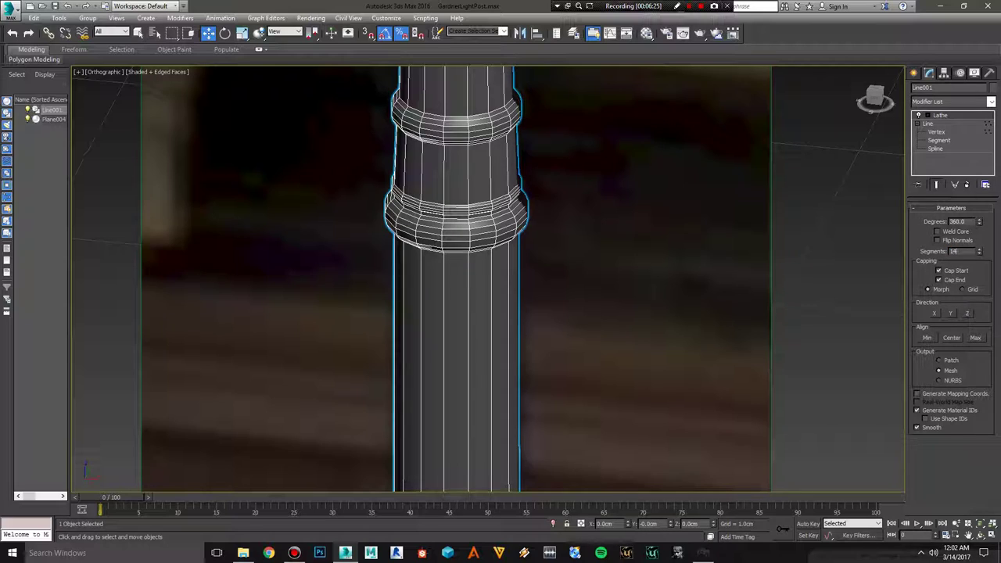
{"action": "type", "text": "12"}
{"action": "key", "text": "Return"}
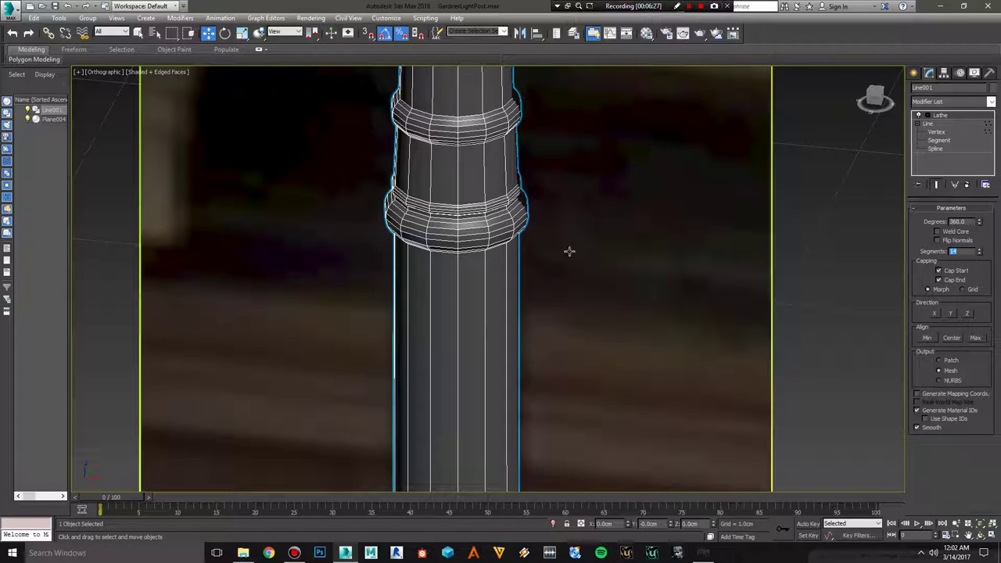
{"action": "mouse_move", "coordinate": [515, 264]}
{"action": "middle_mouse_down"}
{"action": "mouse_move", "coordinate": [469, 253]}
{"action": "mouse_move", "coordinate": [498, 318]}
{"action": "middle_mouse_up"}
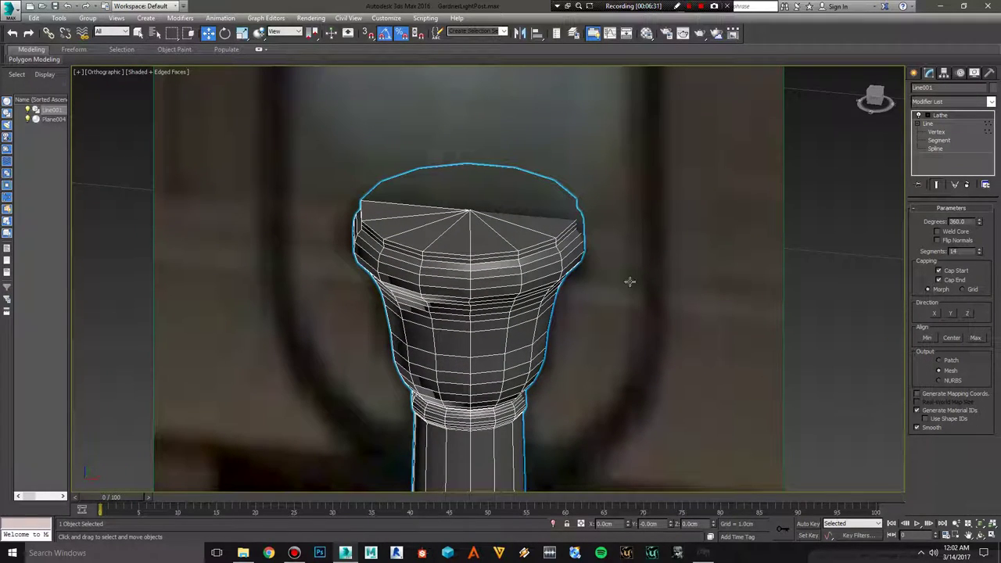
{"action": "middle_click_drag", "start_coordinate": [816, 331], "coordinate": [800, 226]}
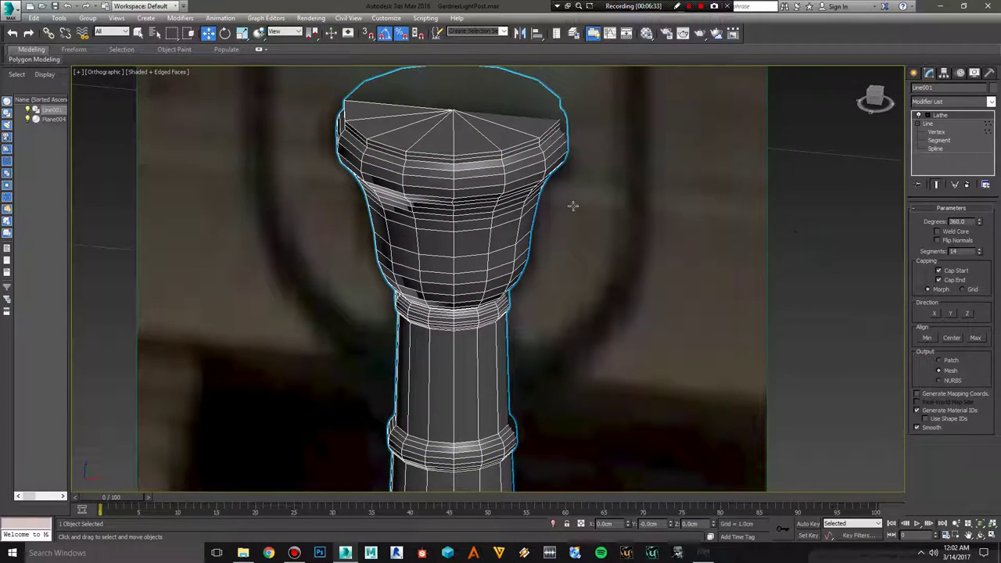
Step: Save the 14-segment lamp post scene from the application menu
{"action": "left_click", "coordinate": [10, 11]}
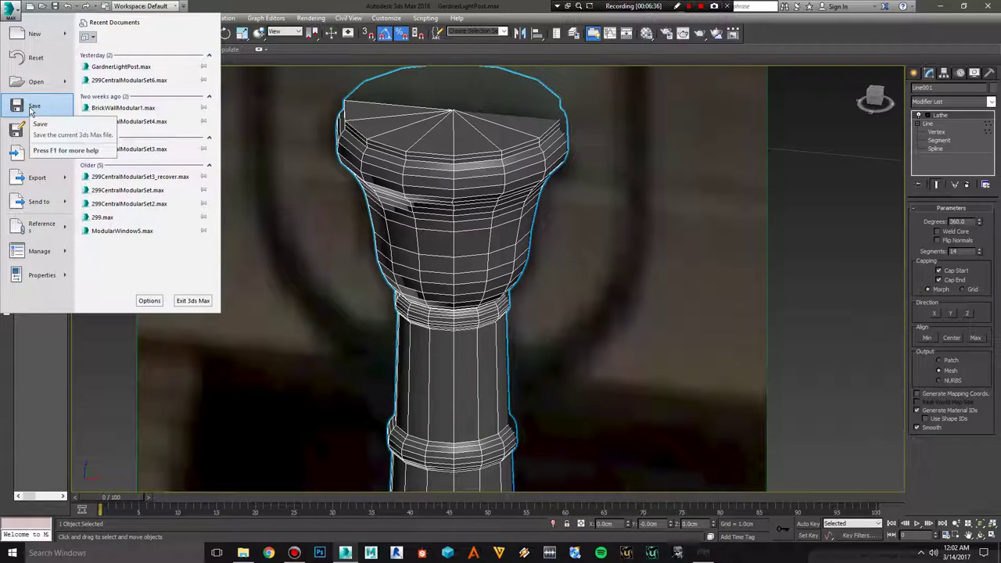
{"action": "left_click", "coordinate": [32, 107]}
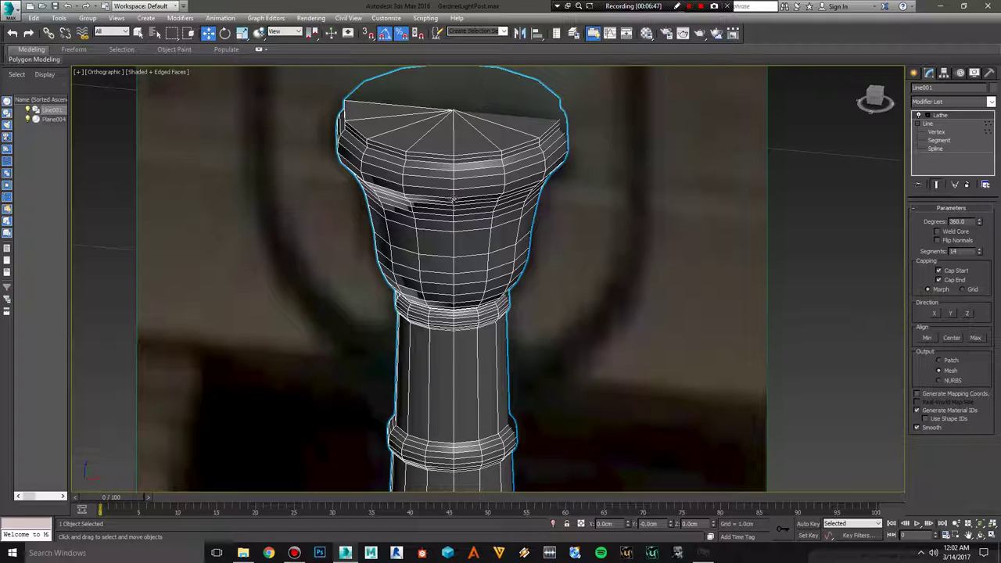
{"action": "scroll", "coordinate": [624, 223], "scroll_direction": "down", "scroll_amount": 2}
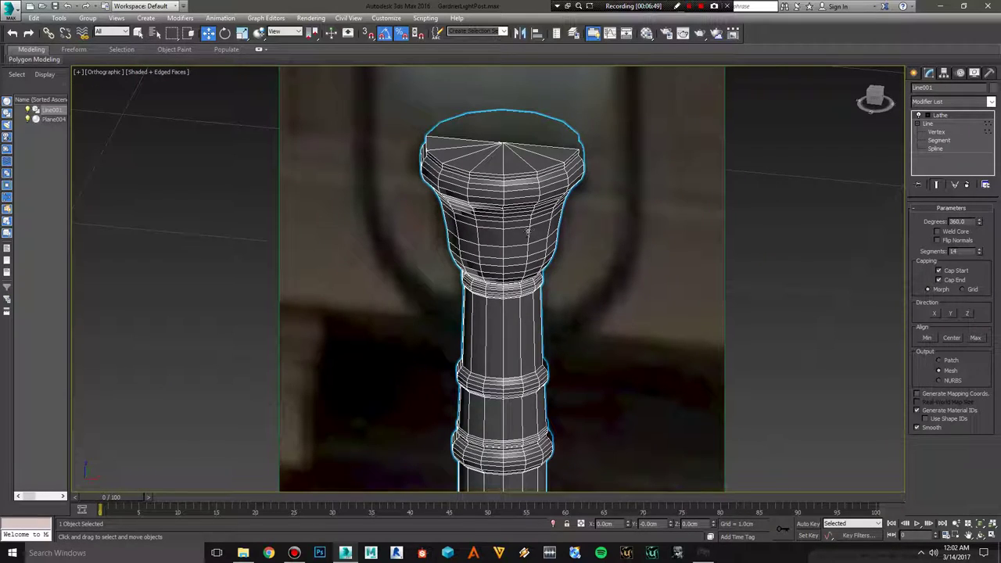
{"action": "scroll", "coordinate": [519, 266], "scroll_direction": "down", "scroll_amount": 3}
{"action": "scroll", "coordinate": [513, 388], "scroll_direction": "up", "scroll_amount": 1}
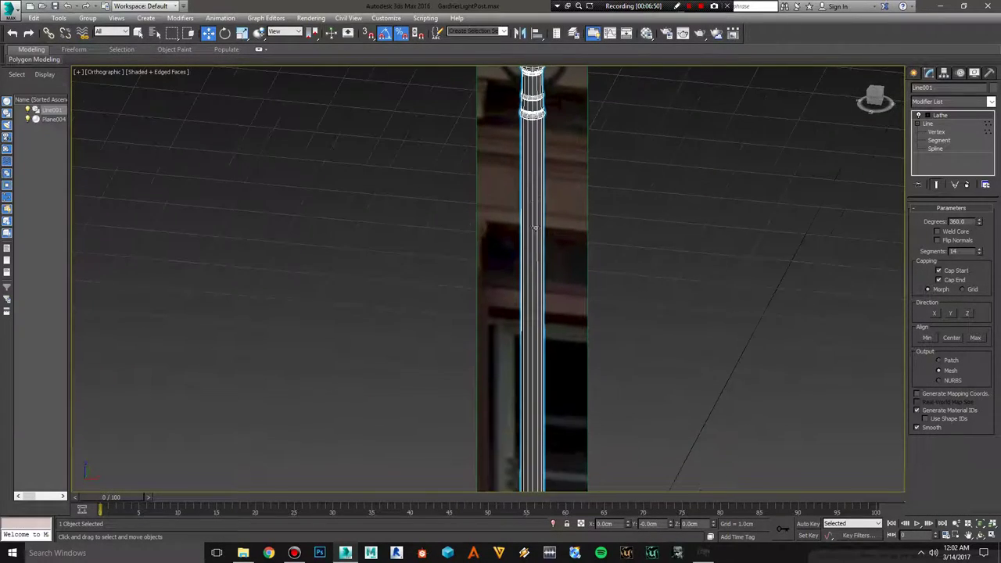
Step: Shift-drag a copy of the pole to the right of the original
{"action": "middle_click_drag", "start_coordinate": [535, 242], "coordinate": [512, 335]}
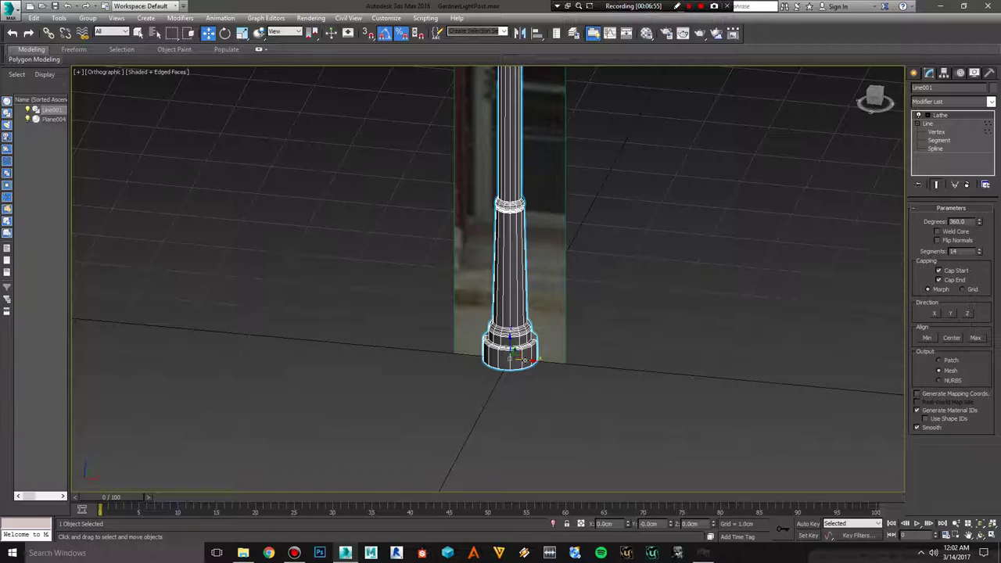
{"action": "left_click_drag", "start_coordinate": [522, 360], "coordinate": [635, 367], "text": "shift"}
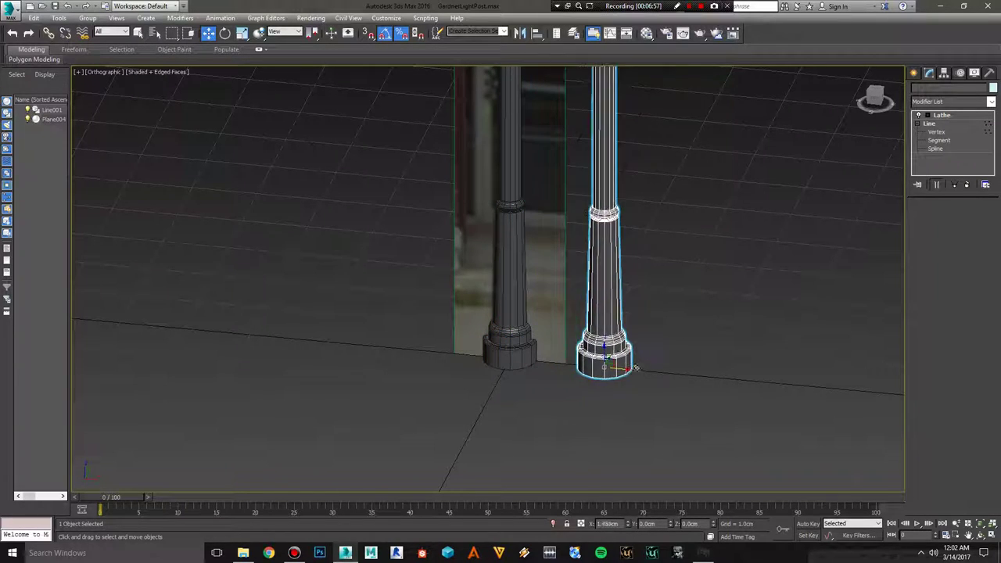
{"action": "left_click_drag", "start_coordinate": [635, 367], "coordinate": [752, 382], "text": "shift"}
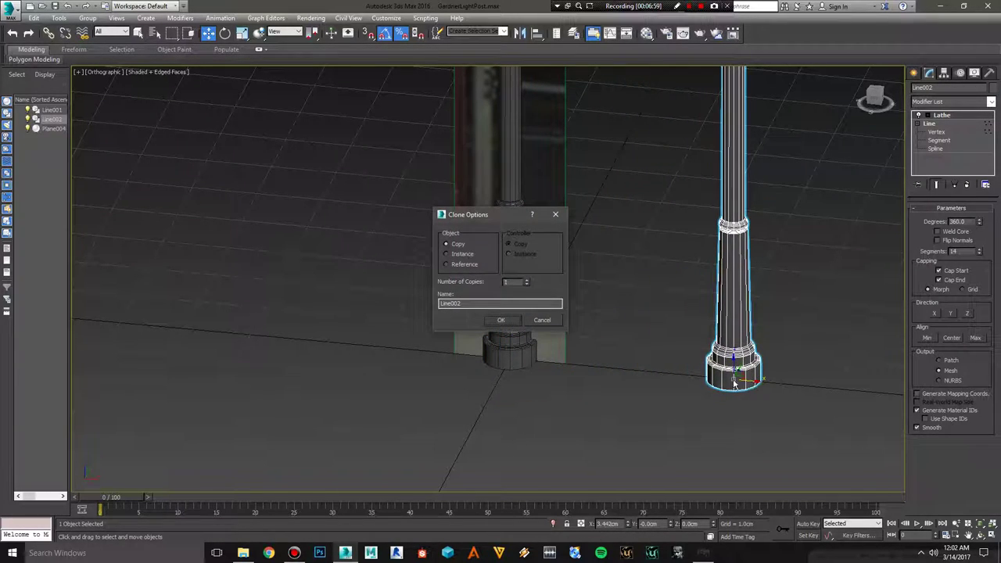
{"action": "left_click", "coordinate": [502, 320]}
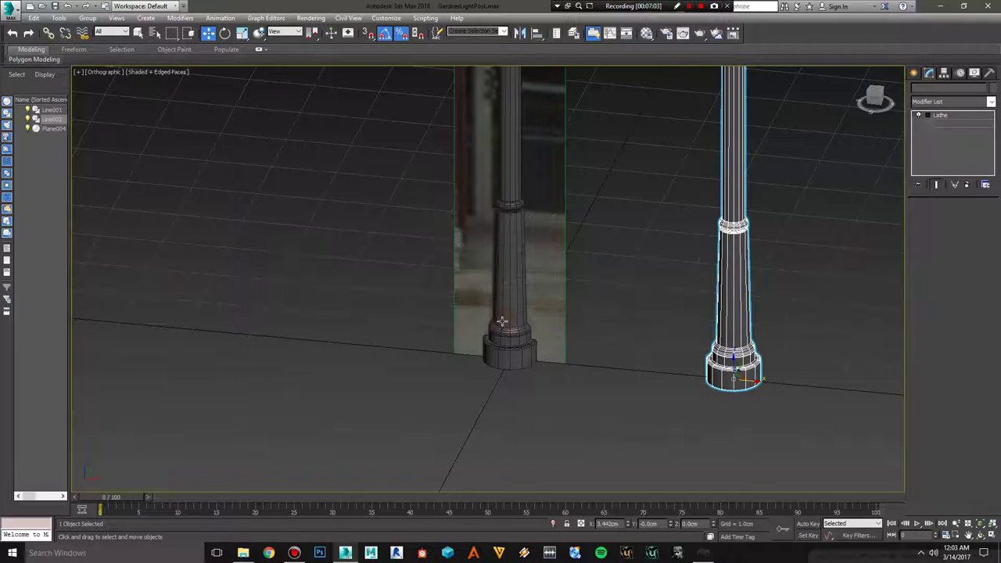
{"action": "left_click", "coordinate": [665, 330]}
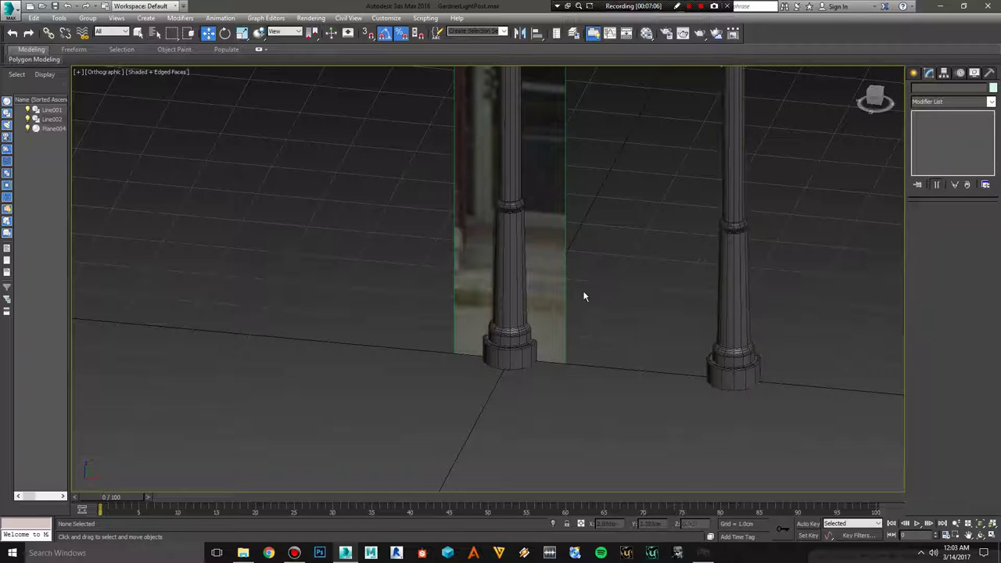
Step: Give the original pole, Line001, a much higher Lathe segment count
{"action": "middle_click_drag", "start_coordinate": [662, 299], "coordinate": [626, 391]}
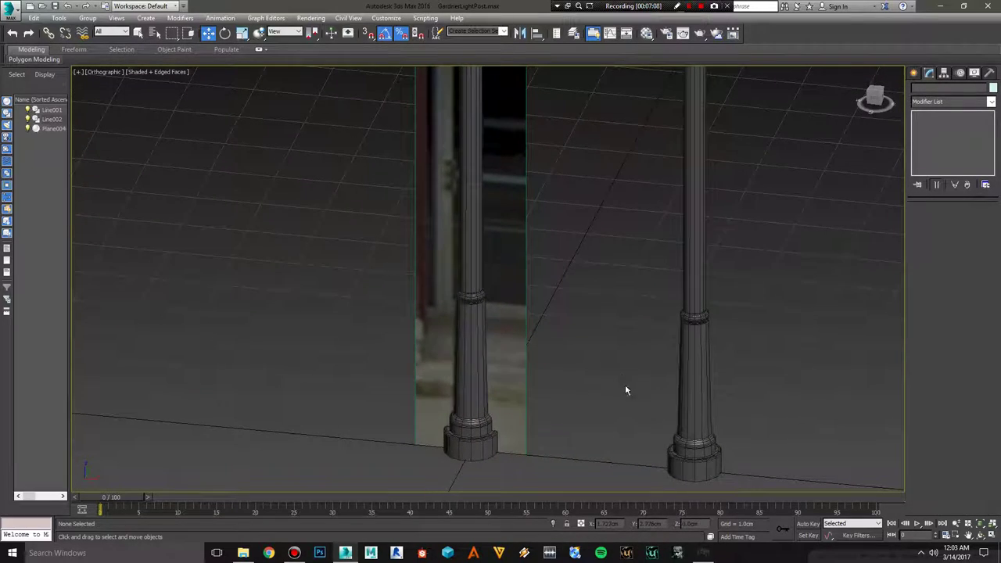
{"action": "left_click", "coordinate": [469, 330]}
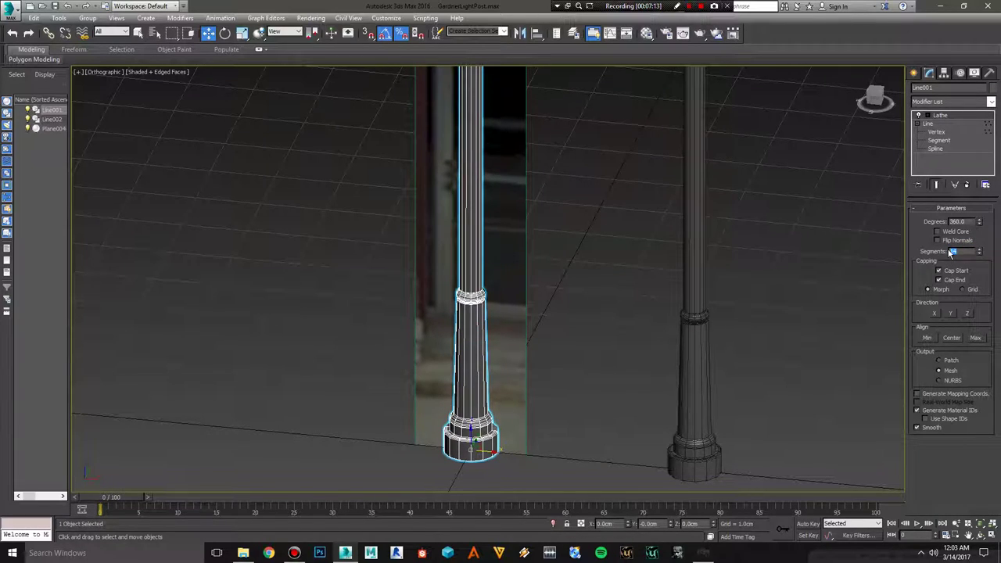
{"action": "key", "text": "Return"}
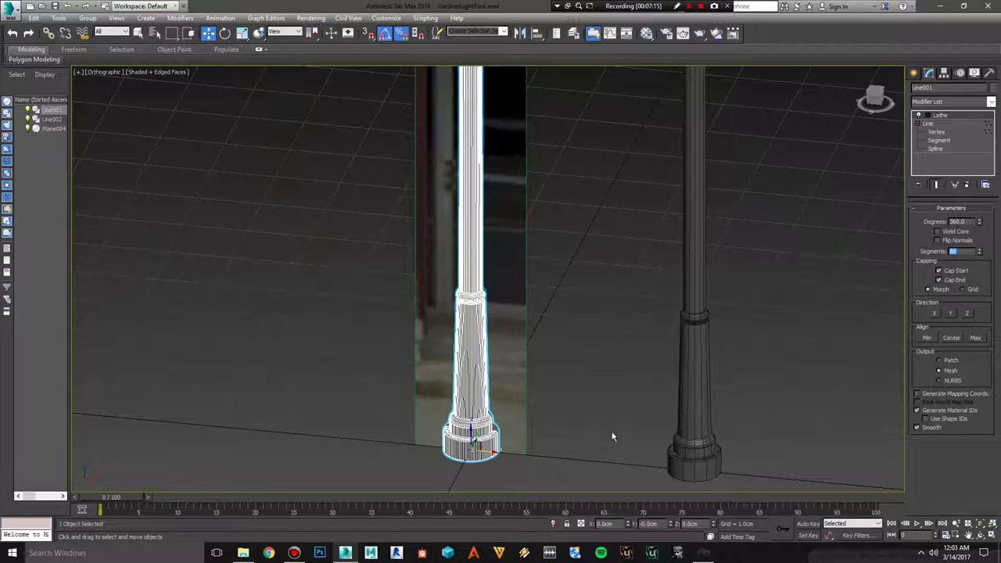
{"action": "scroll", "coordinate": [611, 436], "scroll_direction": "up", "scroll_amount": 3}
Step: Hide the reference photo plane
{"action": "left_click", "coordinate": [548, 409]}
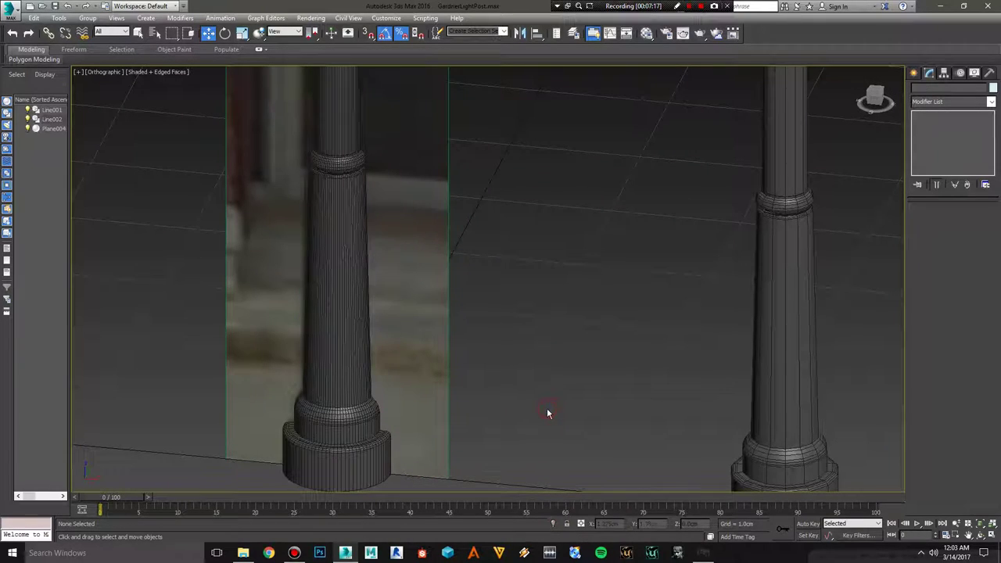
{"action": "left_click", "coordinate": [429, 353]}
{"action": "right_click", "coordinate": [424, 352]}
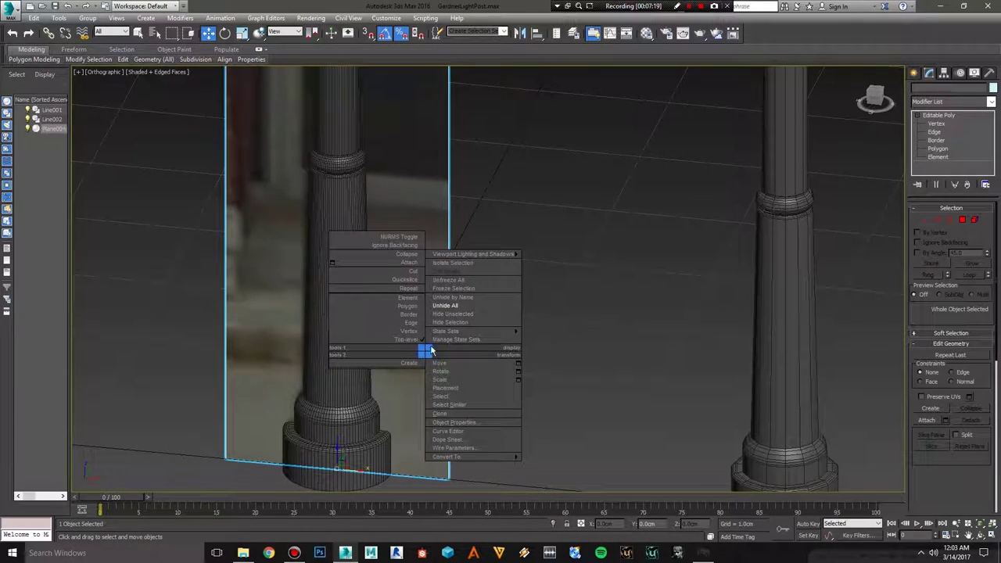
{"action": "left_click", "coordinate": [443, 323]}
Step: Move the coarse Line002 post left toward the other post
{"action": "middle_click_drag", "start_coordinate": [481, 384], "coordinate": [457, 292], "text": "alt"}
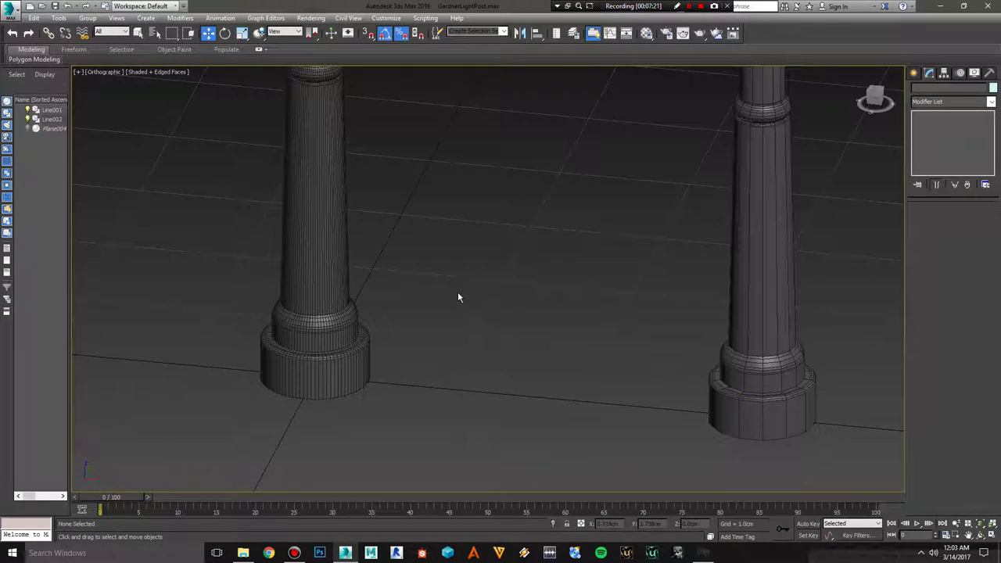
{"action": "scroll", "coordinate": [458, 292], "scroll_direction": "down", "scroll_amount": 2}
{"action": "left_click", "coordinate": [670, 354]}
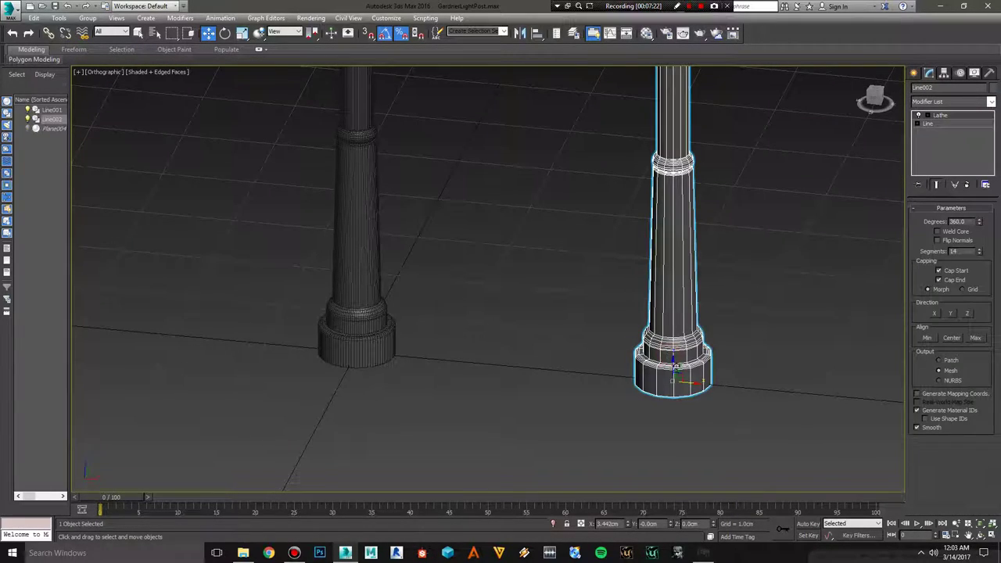
{"action": "mouse_move", "coordinate": [691, 383]}
{"action": "left_mouse_down"}
{"action": "mouse_move", "coordinate": [528, 364]}
{"action": "mouse_move", "coordinate": [537, 365]}
{"action": "left_mouse_up"}
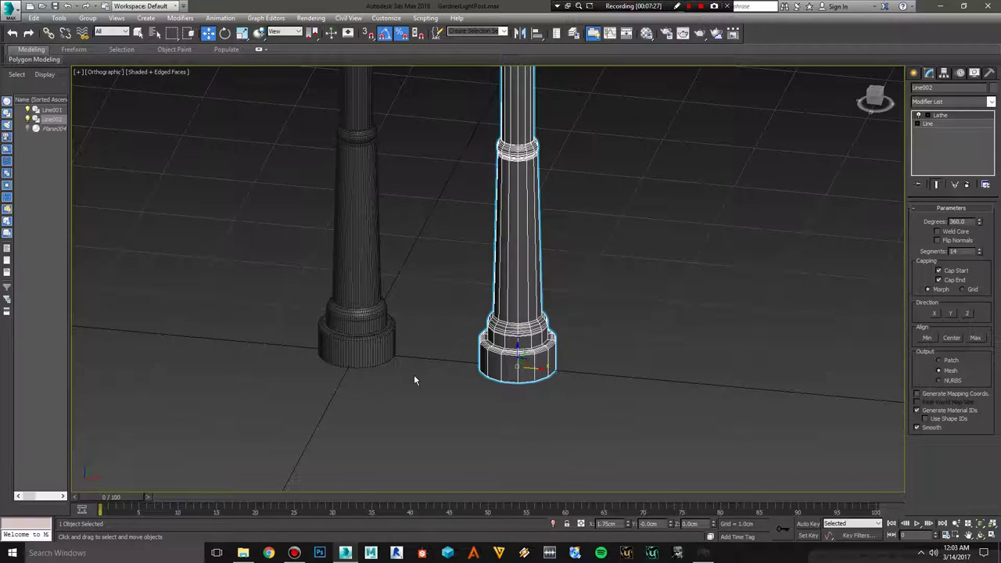
{"action": "scroll", "coordinate": [413, 375], "scroll_direction": "down", "scroll_amount": 1}
{"action": "scroll", "coordinate": [413, 374], "scroll_direction": "up", "scroll_amount": 1}
{"action": "scroll", "coordinate": [413, 378], "scroll_direction": "up", "scroll_amount": 1}
{"action": "scroll", "coordinate": [429, 332], "scroll_direction": "up", "scroll_amount": 1}
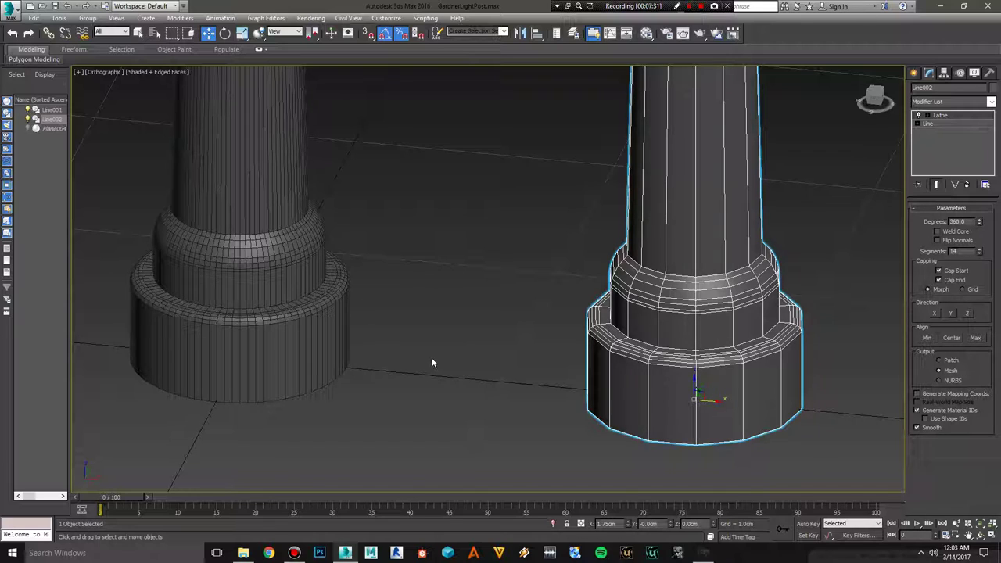
Step: Set the left Line001 post's Lathe segments to 100
{"action": "middle_click_drag", "start_coordinate": [432, 360], "coordinate": [446, 385]}
{"action": "scroll", "coordinate": [450, 382], "scroll_direction": "down", "scroll_amount": 1}
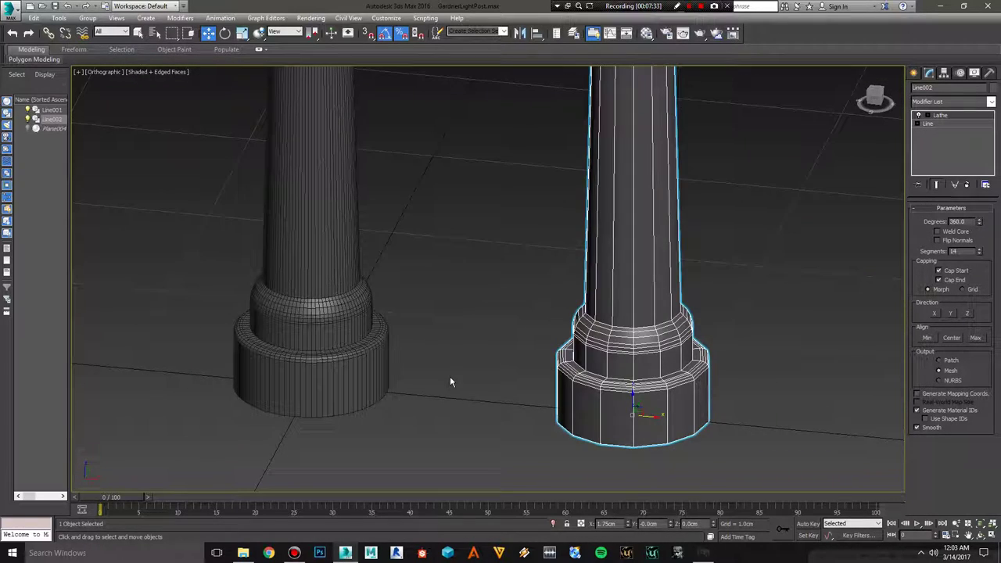
{"action": "left_click", "coordinate": [324, 240]}
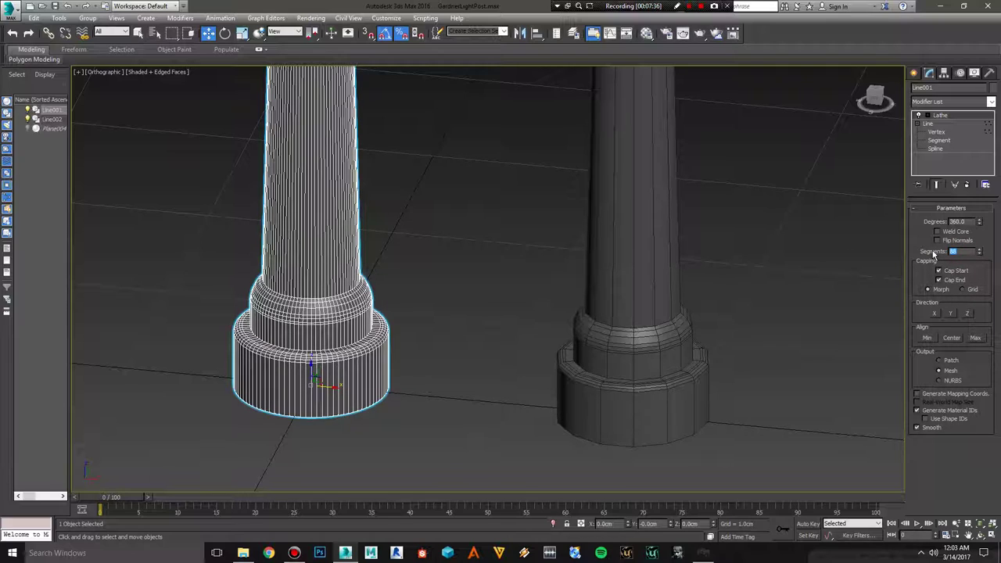
{"action": "type", "text": "10"}
{"action": "key", "text": "Return"}
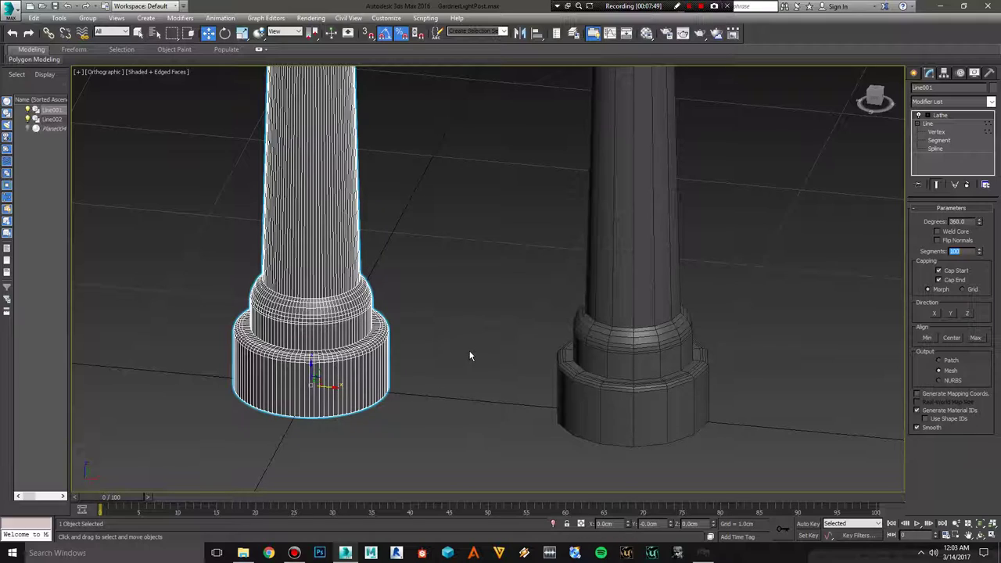
Step: Rename the coarse post Line002 to LP_LightPost
{"action": "left_click", "coordinate": [616, 211]}
{"action": "scroll", "coordinate": [534, 243], "scroll_direction": "down", "scroll_amount": 2}
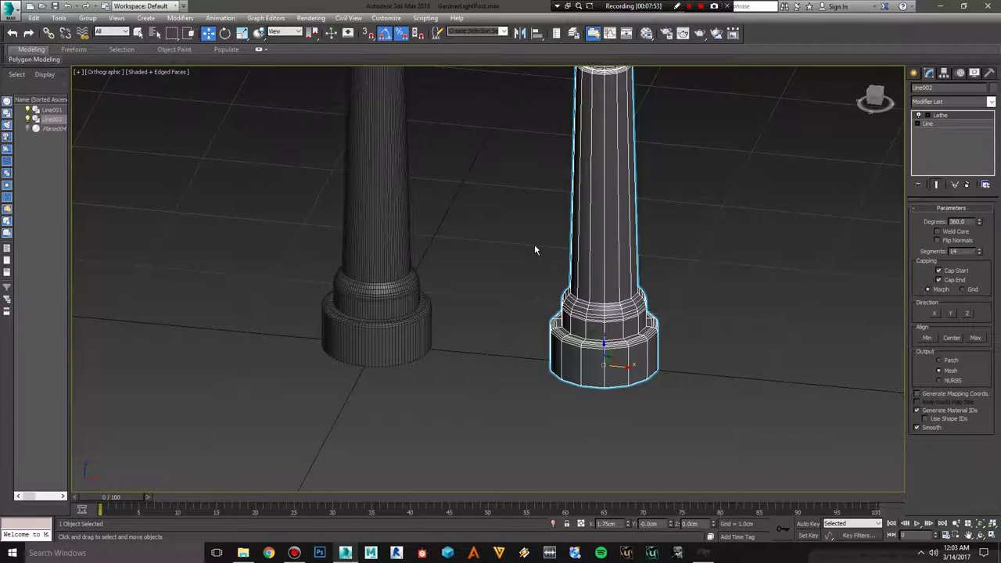
{"action": "left_click", "coordinate": [52, 119]}
{"action": "type", "text": "LightP"}
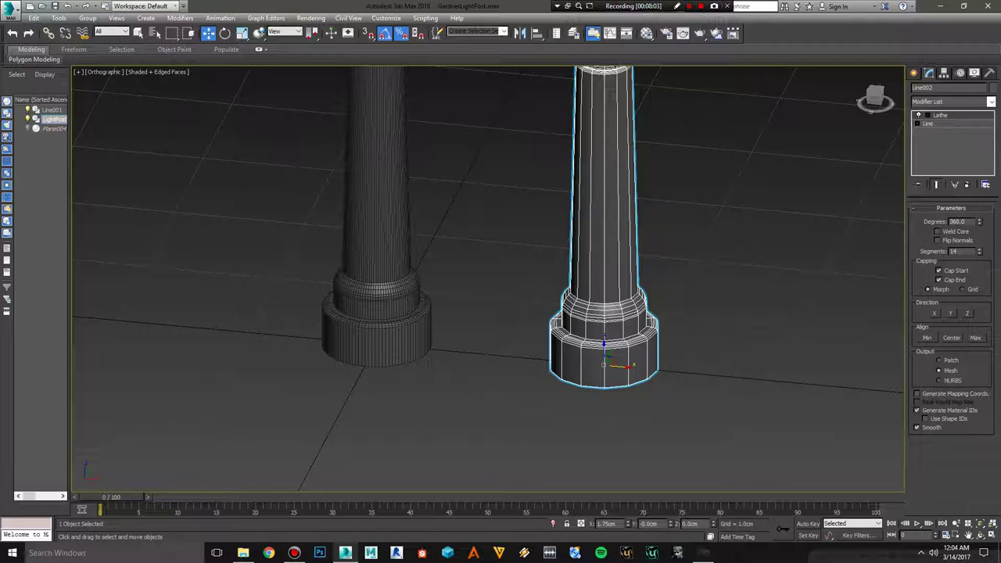
{"action": "key", "text": "Return"}
Step: Rename the dense post Line001 to HP_LightPost, then reselect both posts to compare
{"action": "left_click", "coordinate": [386, 239]}
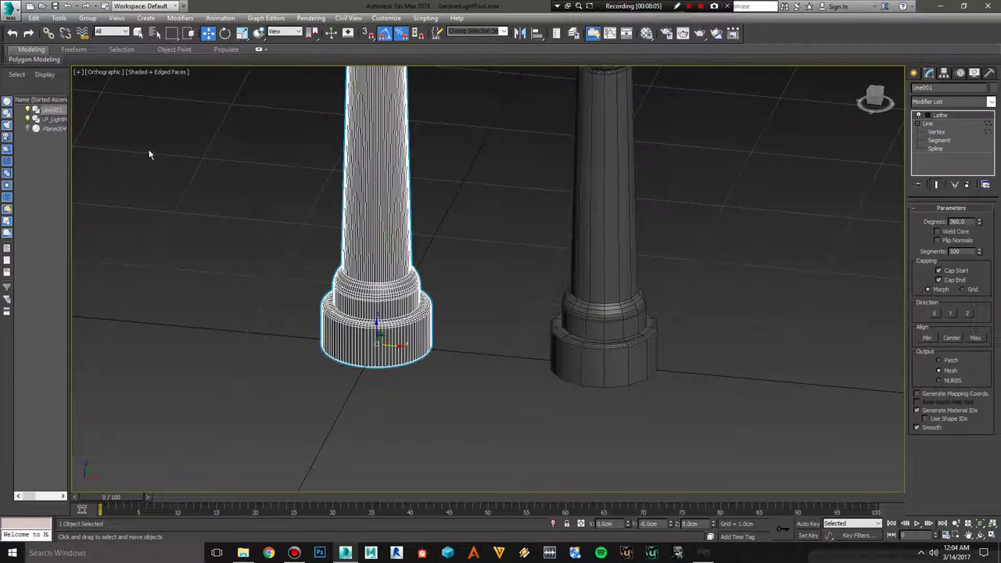
{"action": "double_click", "coordinate": [48, 110]}
{"action": "key", "text": "Return"}
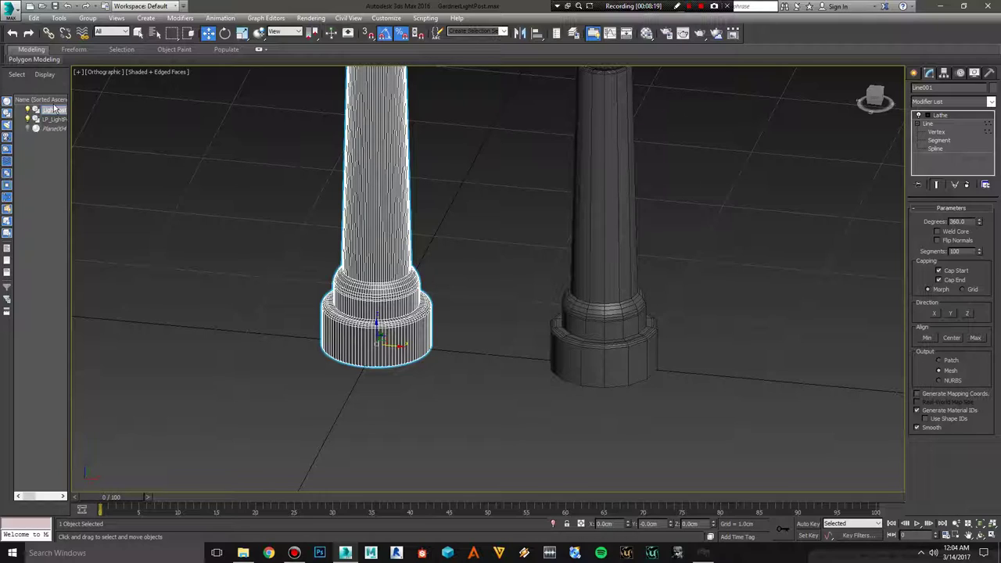
{"action": "key", "text": "Return"}
{"action": "key", "text": "Return"}
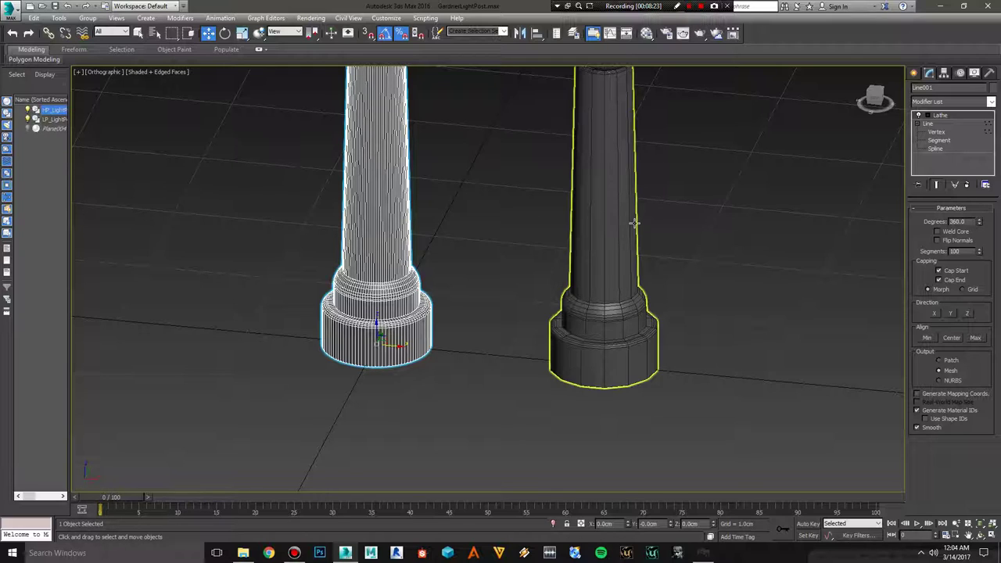
{"action": "left_click", "coordinate": [621, 223]}
{"action": "left_click", "coordinate": [397, 199]}
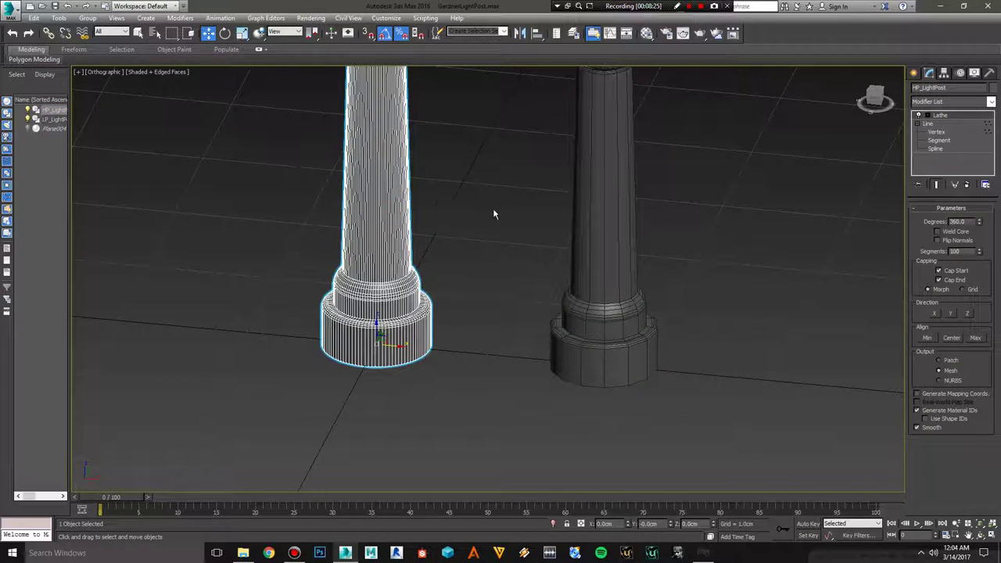
{"action": "left_click", "coordinate": [605, 196]}
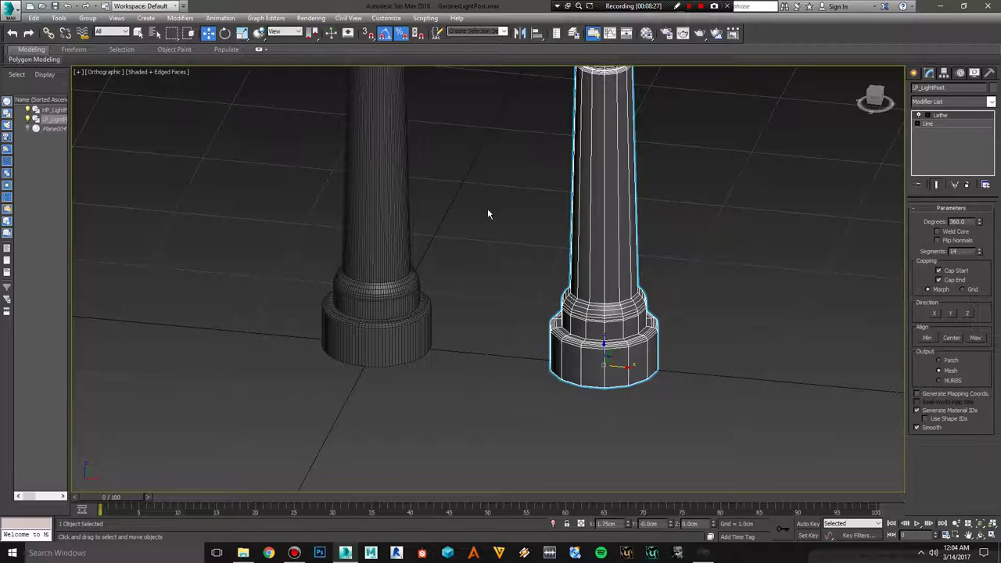
{"action": "scroll", "coordinate": [487, 208], "scroll_direction": "down", "scroll_amount": 2}
{"action": "scroll", "coordinate": [480, 306], "scroll_direction": "down", "scroll_amount": 2}
{"action": "scroll", "coordinate": [484, 289], "scroll_direction": "down", "scroll_amount": 2}
{"action": "scroll", "coordinate": [483, 289], "scroll_direction": "up", "scroll_amount": 2}
{"action": "scroll", "coordinate": [461, 237], "scroll_direction": "up", "scroll_amount": 2}
{"action": "scroll", "coordinate": [452, 218], "scroll_direction": "up", "scroll_amount": 1}
{"action": "scroll", "coordinate": [432, 223], "scroll_direction": "up", "scroll_amount": 1}
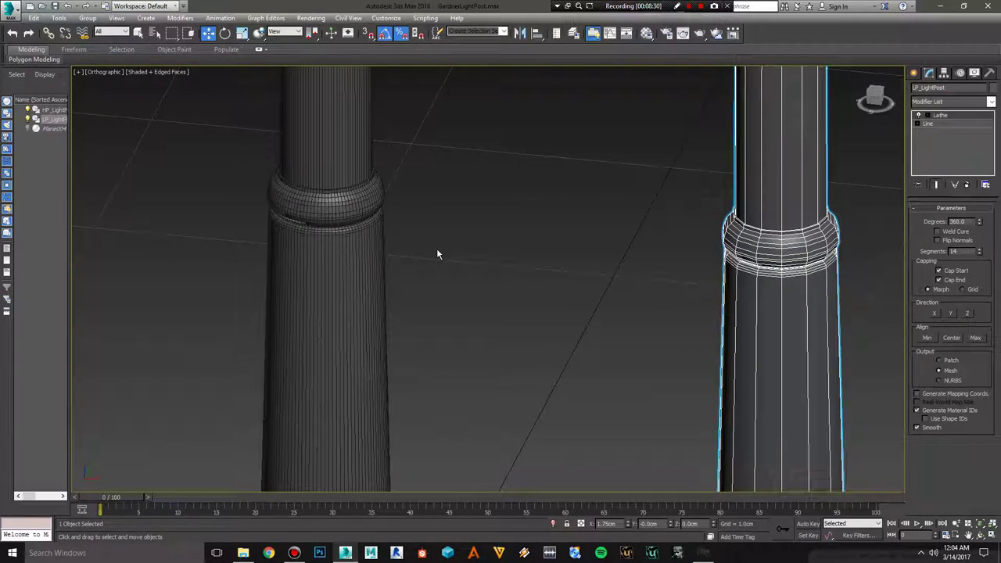
{"action": "left_click", "coordinate": [344, 207]}
{"action": "left_click", "coordinate": [524, 246]}
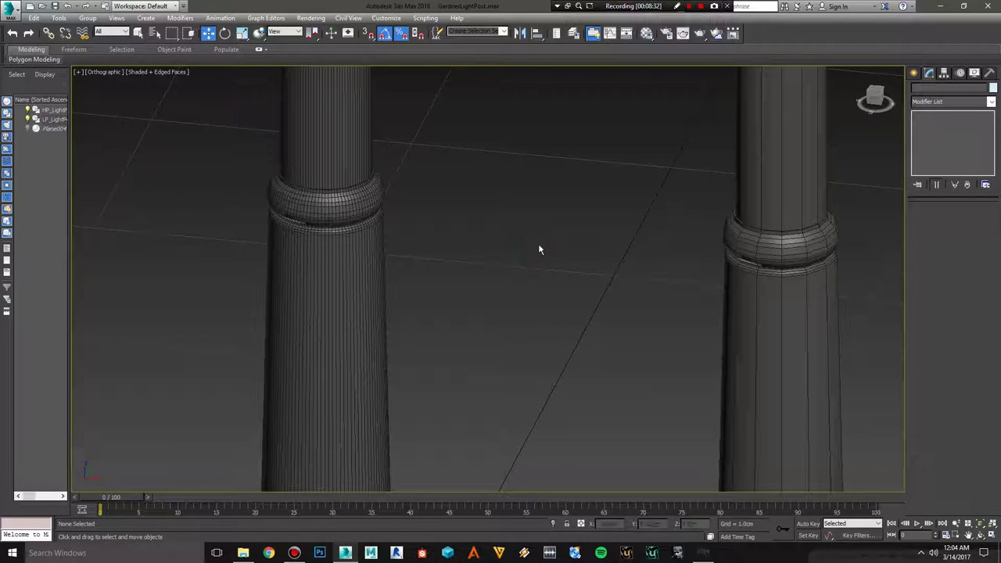
{"action": "middle_click_drag", "start_coordinate": [557, 245], "coordinate": [503, 291]}
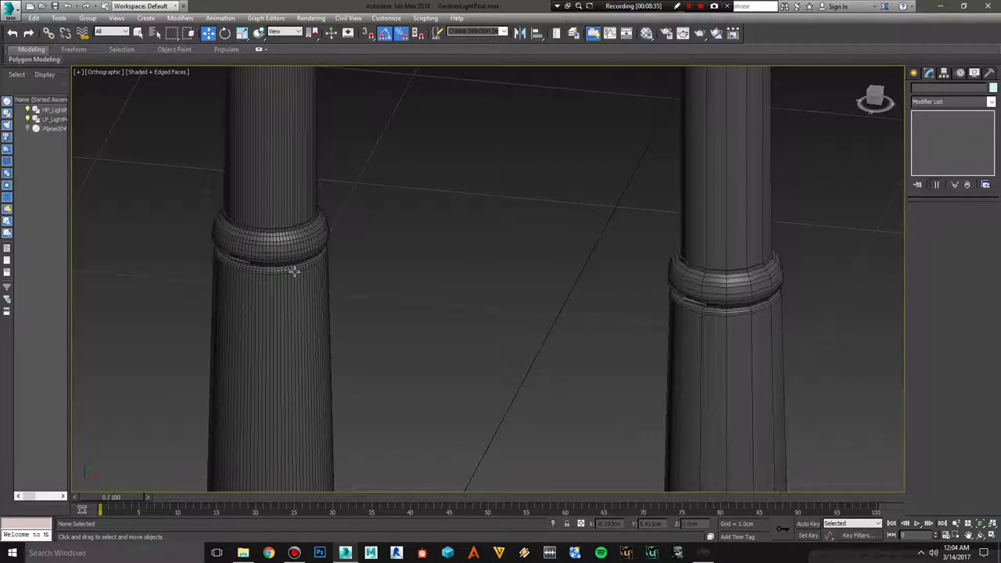
{"action": "scroll", "coordinate": [592, 268], "scroll_direction": "down", "scroll_amount": 2}
{"action": "scroll", "coordinate": [513, 326], "scroll_direction": "down", "scroll_amount": 1}
{"action": "scroll", "coordinate": [525, 289], "scroll_direction": "down", "scroll_amount": 2}
{"action": "middle_click_drag", "start_coordinate": [524, 278], "coordinate": [496, 425]}
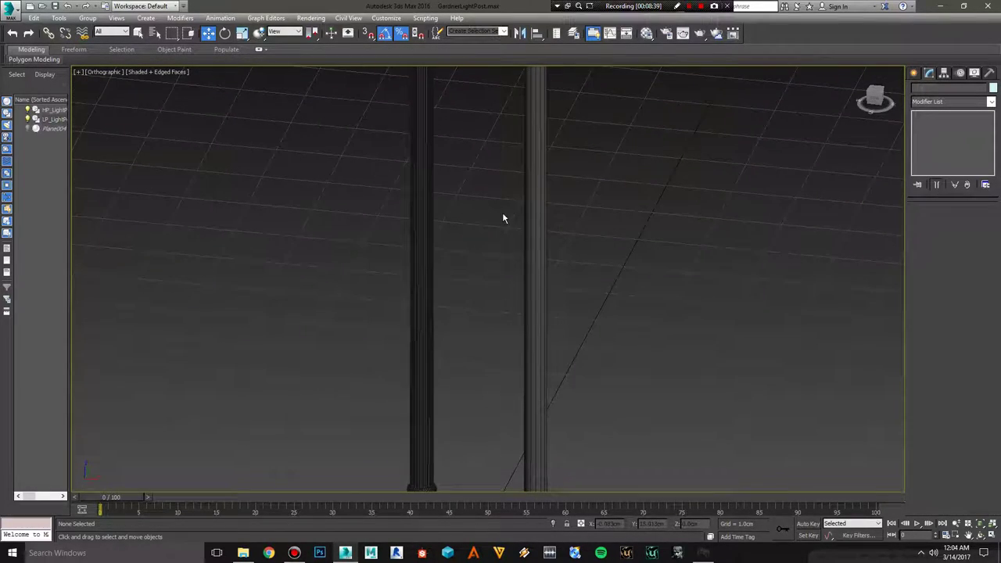
{"action": "mouse_move", "coordinate": [502, 216]}
{"action": "middle_mouse_down"}
{"action": "mouse_move", "coordinate": [495, 362]}
{"action": "mouse_move", "coordinate": [491, 347]}
{"action": "middle_mouse_up"}
{"action": "scroll", "coordinate": [490, 340], "scroll_direction": "up", "scroll_amount": 3}
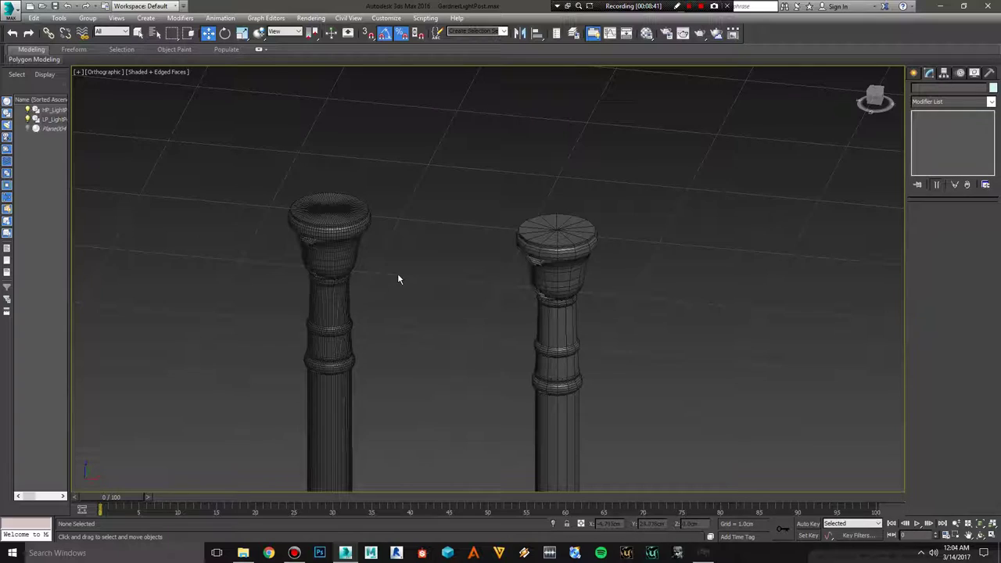
{"action": "scroll", "coordinate": [397, 278], "scroll_direction": "up", "scroll_amount": 3}
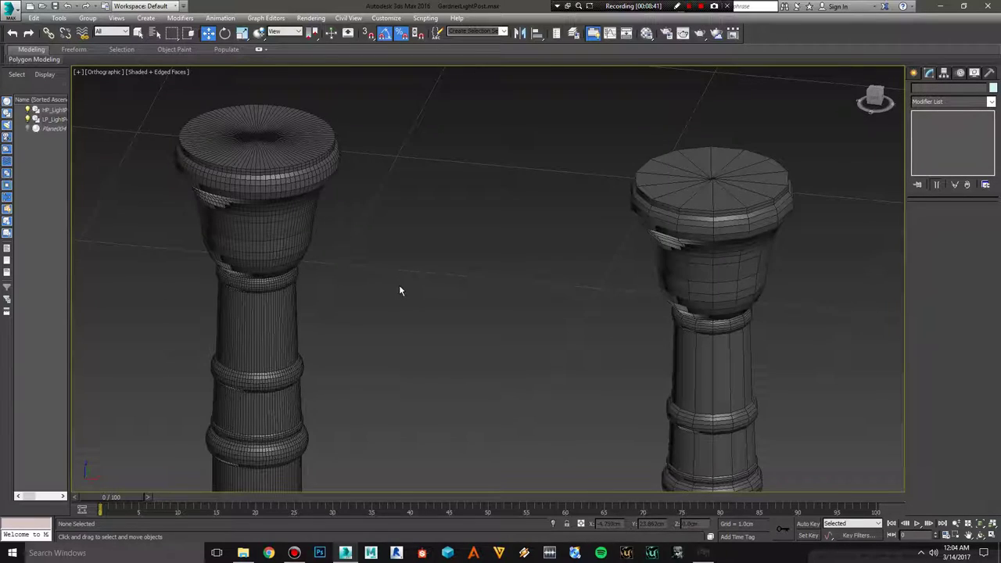
{"action": "left_click", "coordinate": [252, 246]}
{"action": "left_click", "coordinate": [708, 256]}
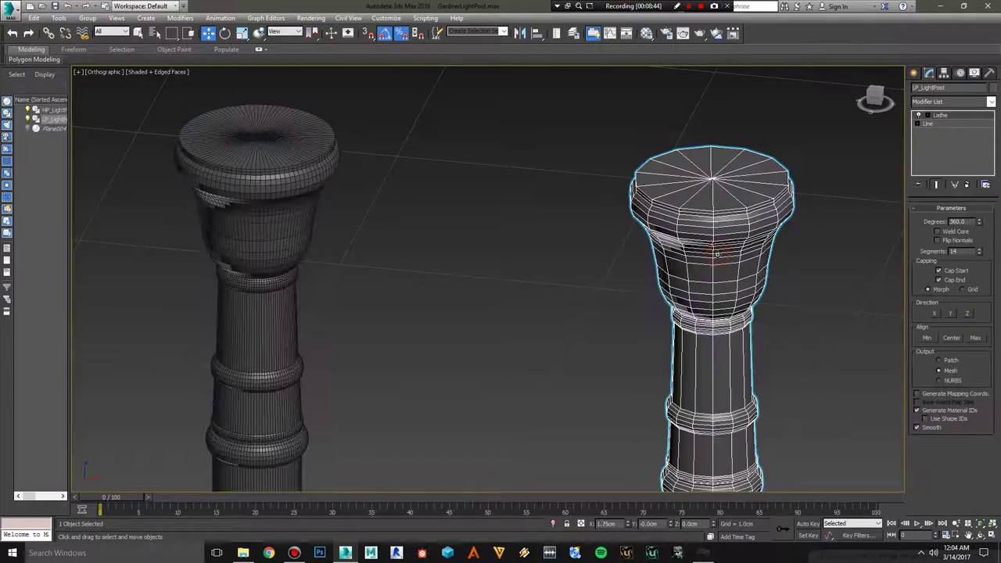
{"action": "left_click", "coordinate": [255, 180]}
{"action": "left_click", "coordinate": [732, 249]}
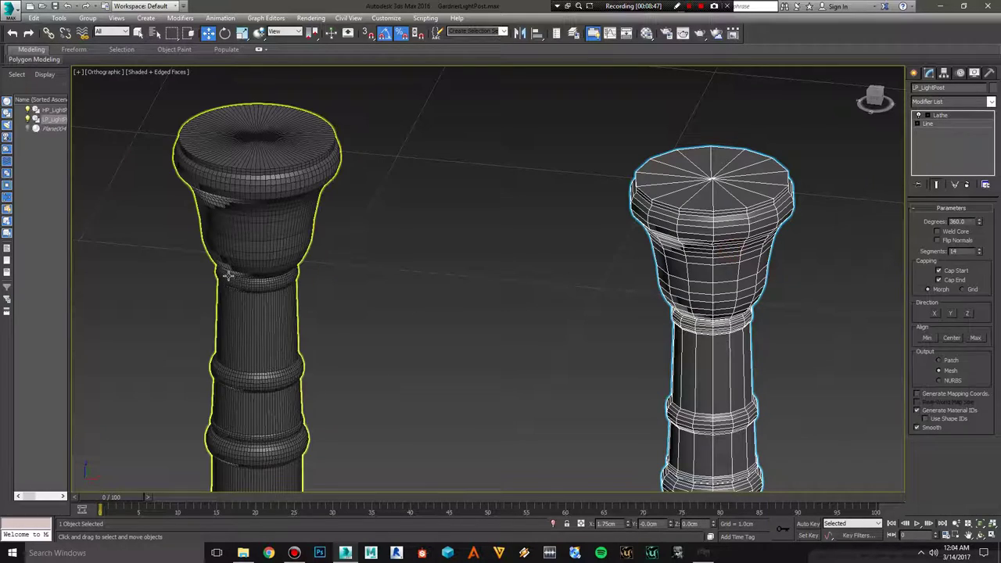
{"action": "left_click", "coordinate": [268, 279]}
{"action": "left_click", "coordinate": [707, 361]}
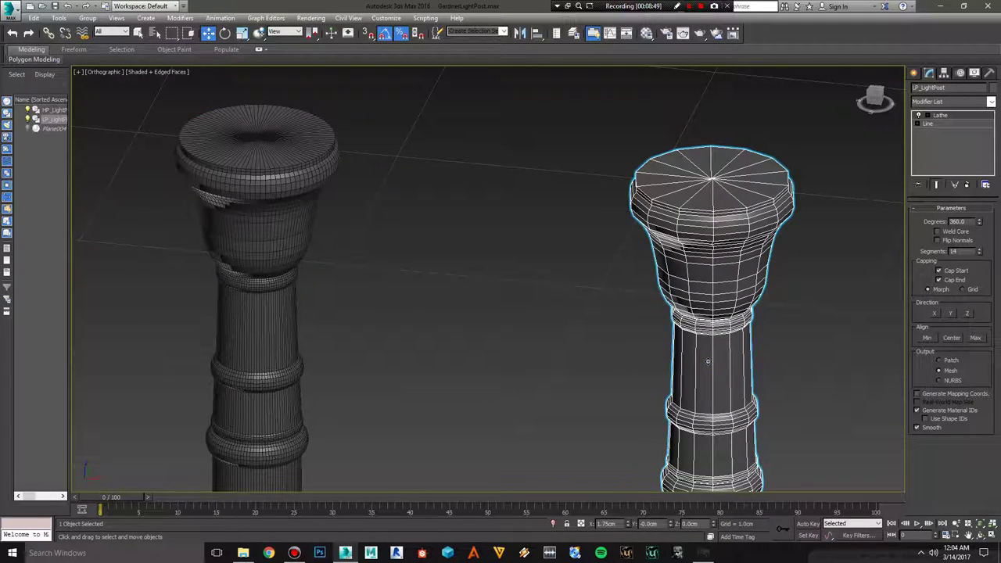
{"action": "scroll", "coordinate": [525, 402], "scroll_direction": "down", "scroll_amount": 3}
{"action": "mouse_move", "coordinate": [502, 401]}
{"action": "middle_mouse_down", "text": "alt"}
{"action": "mouse_move", "coordinate": [485, 284]}
{"action": "mouse_move", "coordinate": [505, 355]}
{"action": "middle_mouse_up", "text": "alt"}
{"action": "scroll", "coordinate": [506, 355], "scroll_direction": "up", "scroll_amount": 5}
{"action": "middle_click_drag", "start_coordinate": [500, 414], "coordinate": [367, 339], "text": "alt"}
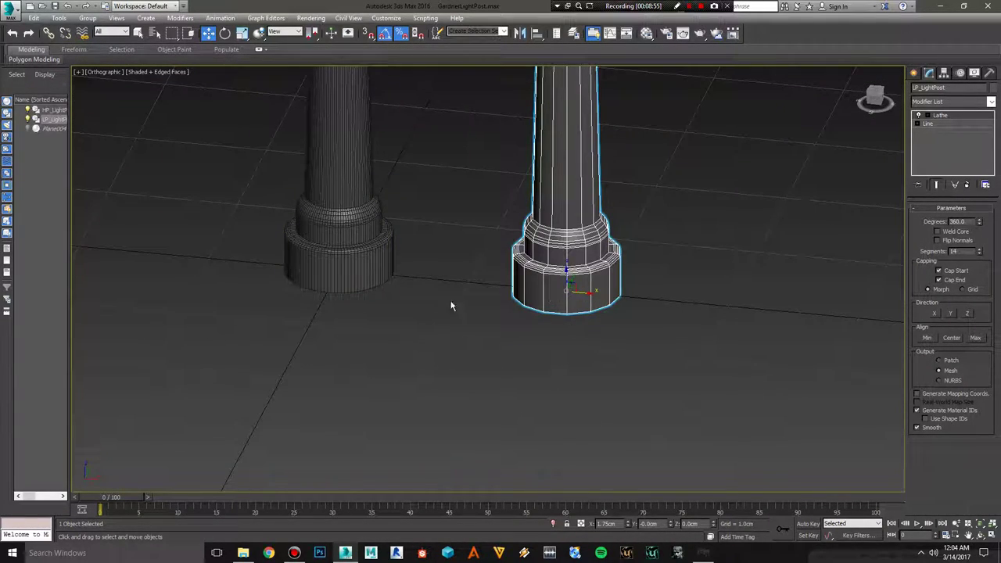
{"action": "left_click", "coordinate": [365, 274]}
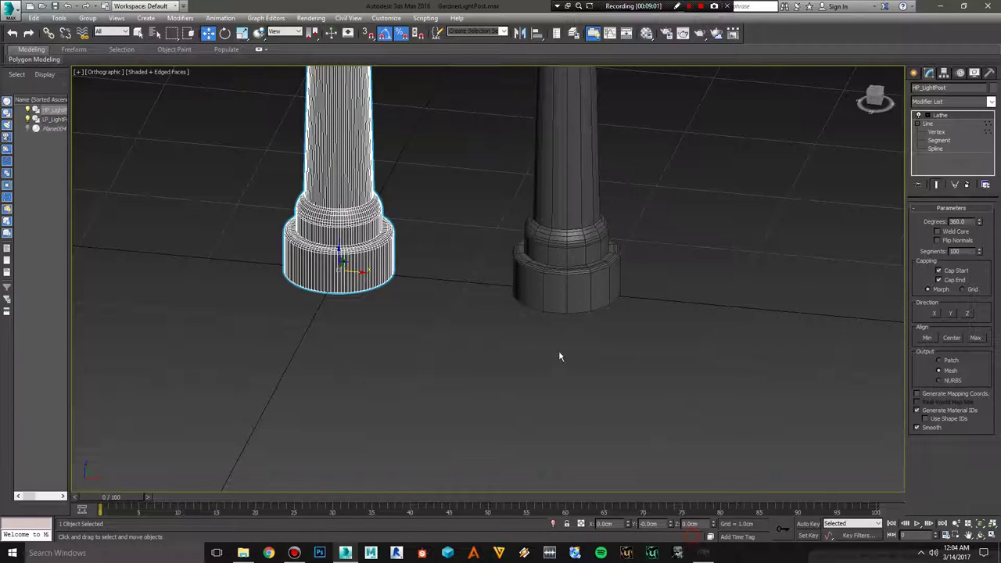
{"action": "left_click", "coordinate": [567, 282]}
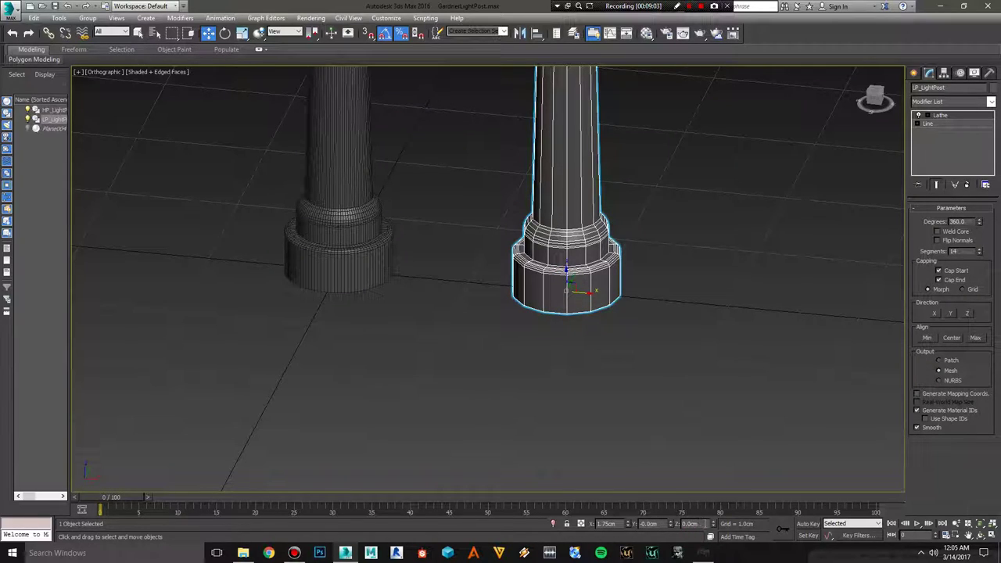
{"action": "double_click", "coordinate": [606, 524]}
{"action": "type", "text": "0"}
{"action": "key", "text": "Return"}
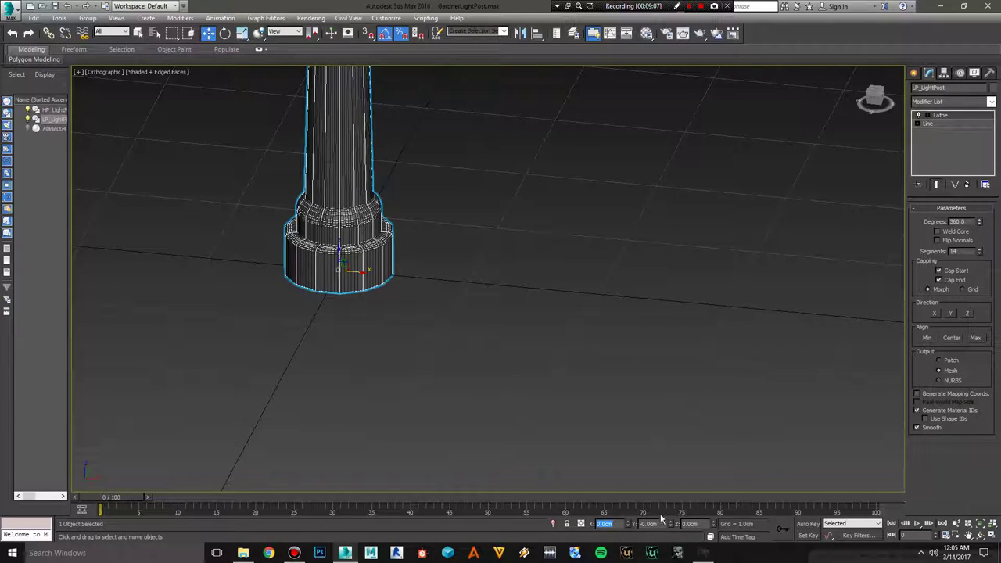
{"action": "left_click", "coordinate": [456, 239]}
{"action": "scroll", "coordinate": [372, 219], "scroll_direction": "up", "scroll_amount": 3}
{"action": "scroll", "coordinate": [380, 212], "scroll_direction": "up", "scroll_amount": 2}
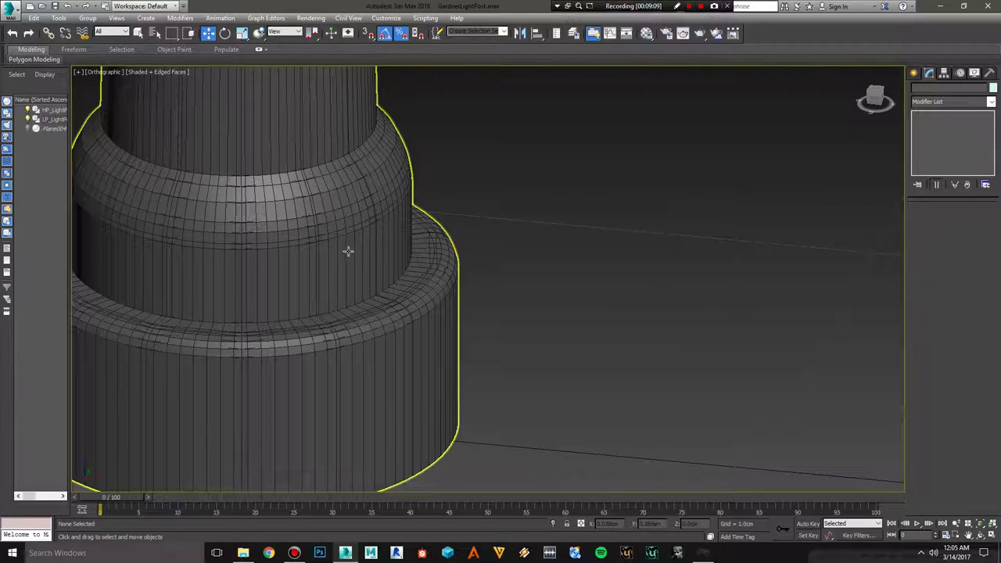
{"action": "scroll", "coordinate": [316, 337], "scroll_direction": "up", "scroll_amount": 2}
{"action": "scroll", "coordinate": [236, 344], "scroll_direction": "up", "scroll_amount": 2}
{"action": "mouse_move", "coordinate": [236, 344]}
{"action": "middle_mouse_down", "text": "alt"}
{"action": "mouse_move", "coordinate": [578, 321]}
{"action": "mouse_move", "coordinate": [244, 251]}
{"action": "mouse_move", "coordinate": [458, 371]}
{"action": "mouse_move", "coordinate": [582, 323]}
{"action": "middle_mouse_up", "text": "alt"}
{"action": "scroll", "coordinate": [582, 322], "scroll_direction": "down", "scroll_amount": 3}
{"action": "scroll", "coordinate": [641, 306], "scroll_direction": "down", "scroll_amount": 2}
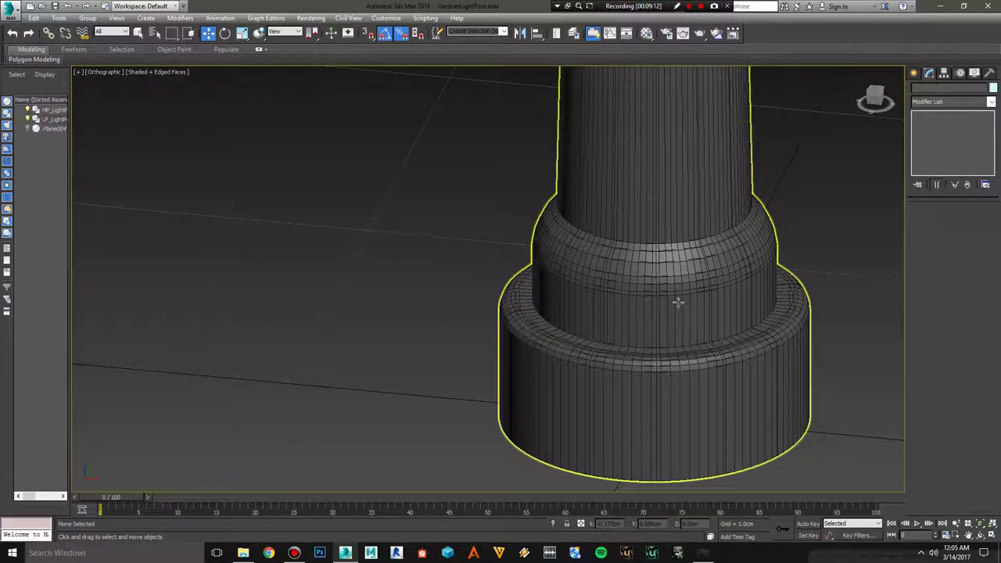
{"action": "scroll", "coordinate": [690, 297], "scroll_direction": "down", "scroll_amount": 2}
{"action": "scroll", "coordinate": [474, 357], "scroll_direction": "down", "scroll_amount": 2}
{"action": "mouse_move", "coordinate": [443, 355]}
{"action": "middle_mouse_down", "text": "alt"}
{"action": "mouse_move", "coordinate": [523, 277]}
{"action": "mouse_move", "coordinate": [558, 224]}
{"action": "mouse_move", "coordinate": [545, 384]}
{"action": "mouse_move", "coordinate": [545, 302]}
{"action": "mouse_move", "coordinate": [576, 154]}
{"action": "mouse_move", "coordinate": [553, 346]}
{"action": "mouse_move", "coordinate": [547, 339]}
{"action": "middle_mouse_up", "text": "alt"}
{"action": "scroll", "coordinate": [546, 301], "scroll_direction": "down", "scroll_amount": 2}
{"action": "scroll", "coordinate": [552, 253], "scroll_direction": "down", "scroll_amount": 2}
{"action": "scroll", "coordinate": [431, 250], "scroll_direction": "up", "scroll_amount": 2}
{"action": "scroll", "coordinate": [453, 312], "scroll_direction": "up", "scroll_amount": 2}
{"action": "scroll", "coordinate": [472, 354], "scroll_direction": "up", "scroll_amount": 3}
{"action": "scroll", "coordinate": [472, 355], "scroll_direction": "down", "scroll_amount": 2}
{"action": "mouse_move", "coordinate": [472, 351]}
{"action": "middle_mouse_down", "text": "alt"}
{"action": "mouse_move", "coordinate": [505, 81]}
{"action": "mouse_move", "coordinate": [501, 373]}
{"action": "mouse_move", "coordinate": [517, 219]}
{"action": "mouse_move", "coordinate": [478, 305]}
{"action": "mouse_move", "coordinate": [469, 477]}
{"action": "mouse_move", "coordinate": [492, 299]}
{"action": "mouse_move", "coordinate": [495, 384]}
{"action": "mouse_move", "coordinate": [494, 360]}
{"action": "mouse_move", "coordinate": [518, 499]}
{"action": "mouse_move", "coordinate": [490, 317]}
{"action": "mouse_move", "coordinate": [696, 167]}
{"action": "mouse_move", "coordinate": [644, 477]}
{"action": "middle_mouse_up", "text": "alt"}
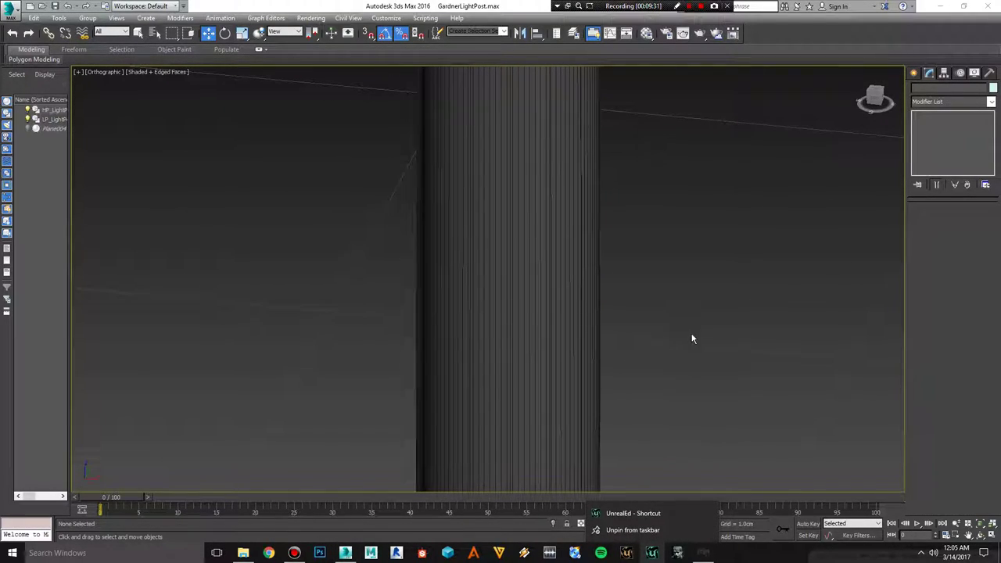
{"action": "mouse_move", "coordinate": [717, 422]}
{"action": "middle_mouse_down"}
{"action": "mouse_move", "coordinate": [729, 356]}
{"action": "mouse_move", "coordinate": [711, 242]}
{"action": "mouse_move", "coordinate": [664, 245]}
{"action": "mouse_move", "coordinate": [668, 283]}
{"action": "mouse_move", "coordinate": [721, 306]}
{"action": "mouse_move", "coordinate": [558, 234]}
{"action": "mouse_move", "coordinate": [437, 318]}
{"action": "mouse_move", "coordinate": [585, 358]}
{"action": "middle_mouse_up"}
{"action": "scroll", "coordinate": [576, 331], "scroll_direction": "up", "scroll_amount": 5}
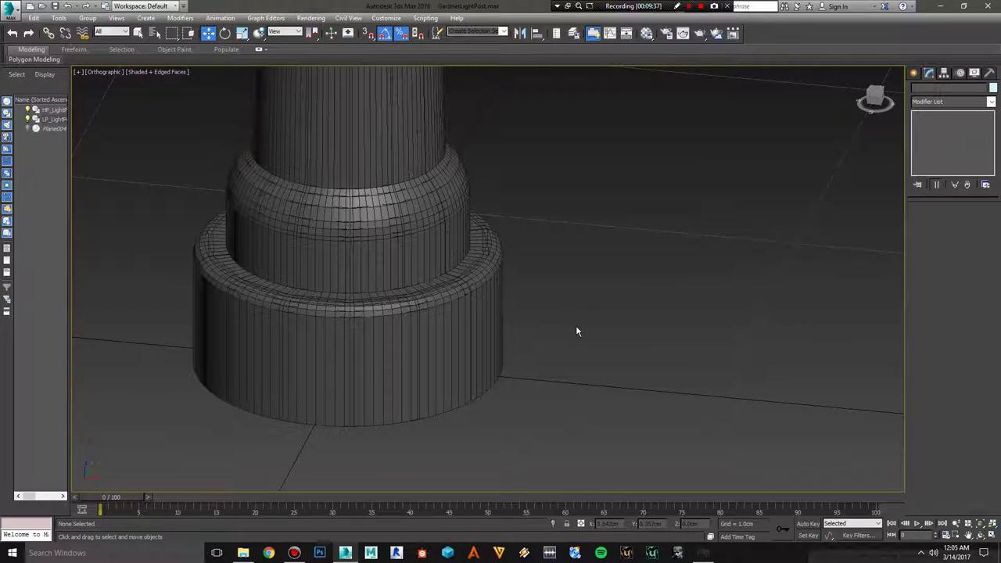
{"action": "middle_click_drag", "start_coordinate": [516, 217], "coordinate": [566, 322], "text": "alt"}
{"action": "scroll", "coordinate": [566, 322], "scroll_direction": "up", "scroll_amount": 3}
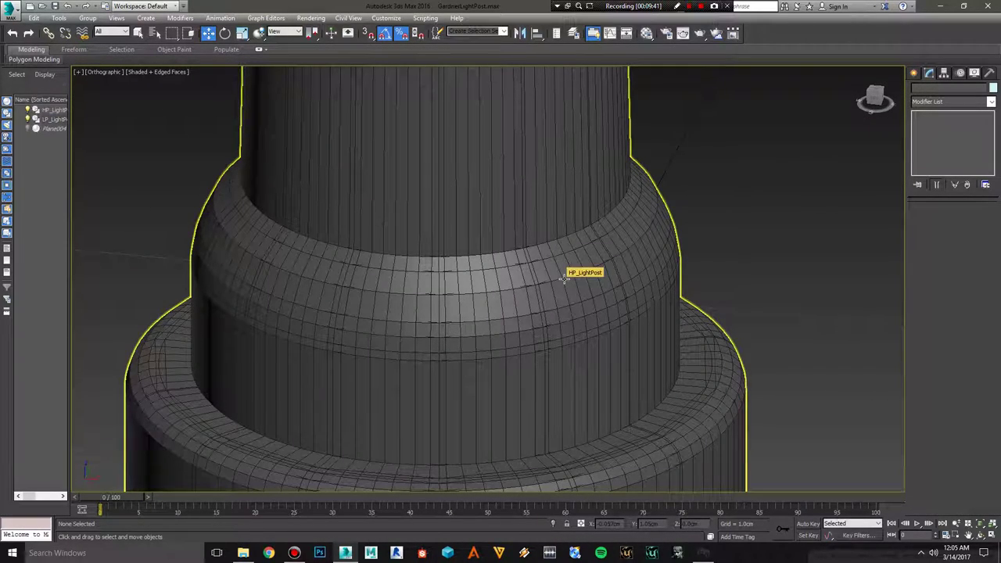
{"action": "left_click", "coordinate": [68, 7]}
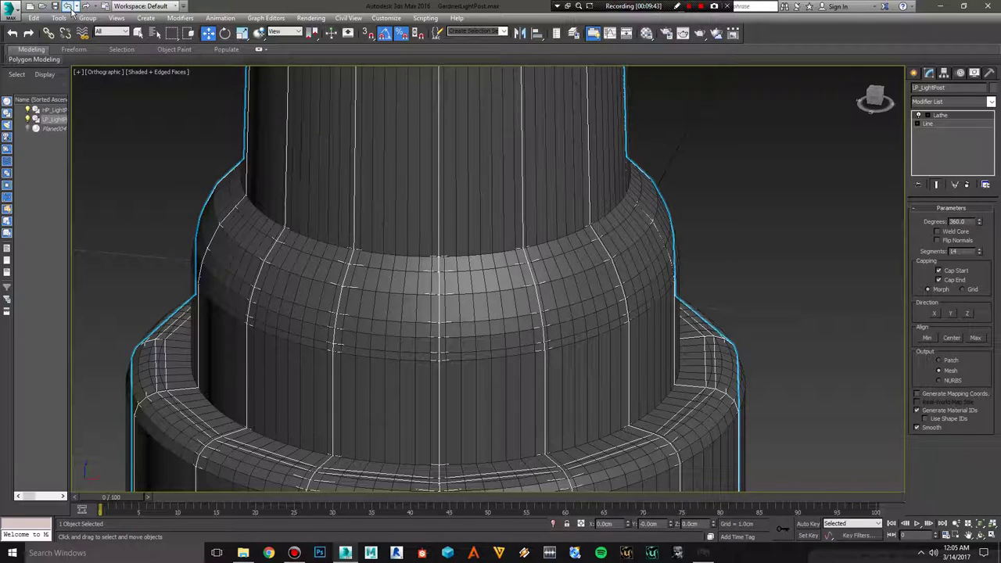
{"action": "left_click", "coordinate": [68, 7]}
{"action": "scroll", "coordinate": [232, 215], "scroll_direction": "down", "scroll_amount": 3}
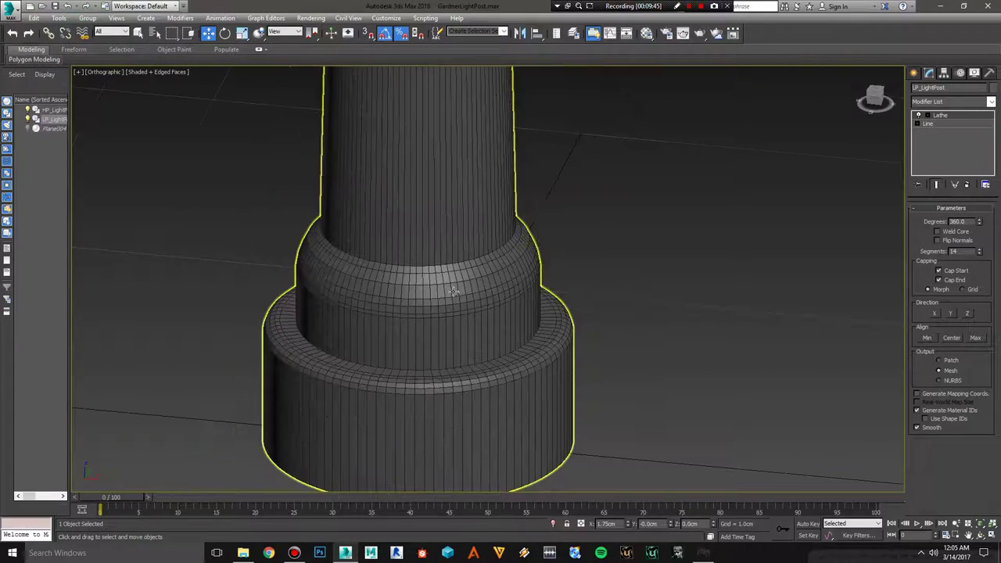
{"action": "scroll", "coordinate": [603, 320], "scroll_direction": "down", "scroll_amount": 3}
Step: Clear the selection and use Unhide All to restore the reference photo plane
{"action": "left_click", "coordinate": [637, 280]}
{"action": "scroll", "coordinate": [629, 344], "scroll_direction": "down", "scroll_amount": 2}
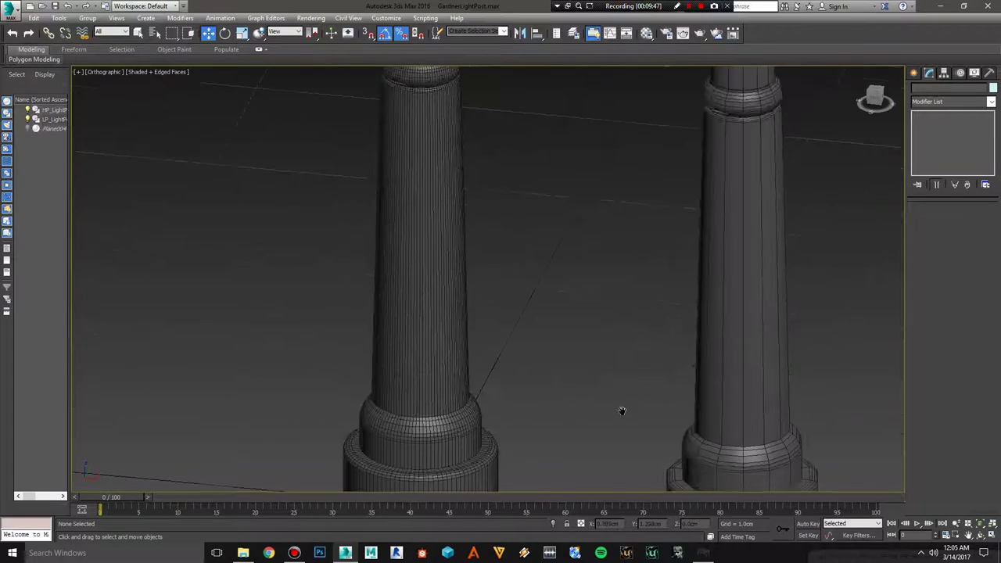
{"action": "scroll", "coordinate": [620, 352], "scroll_direction": "down", "scroll_amount": 3}
{"action": "scroll", "coordinate": [571, 226], "scroll_direction": "down", "scroll_amount": 3}
{"action": "right_click", "coordinate": [480, 155]}
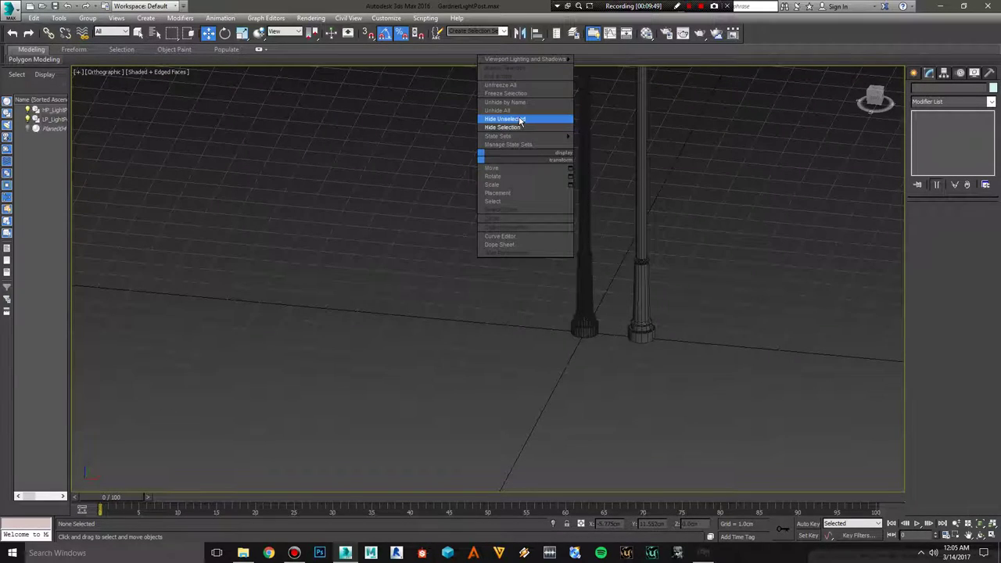
{"action": "left_click", "coordinate": [507, 111]}
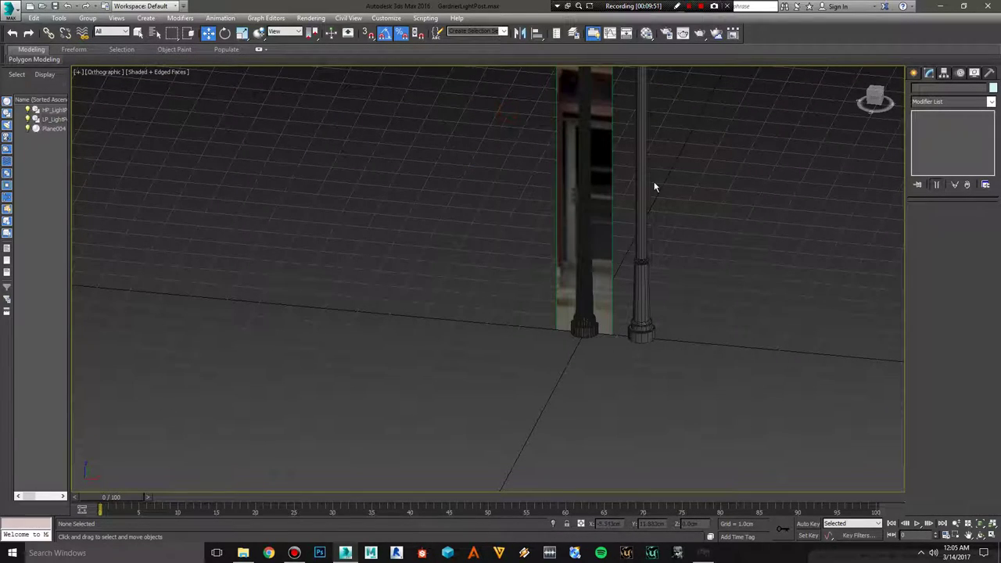
{"action": "scroll", "coordinate": [607, 181], "scroll_direction": "up", "scroll_amount": 2}
{"action": "scroll", "coordinate": [594, 315], "scroll_direction": "up", "scroll_amount": 3}
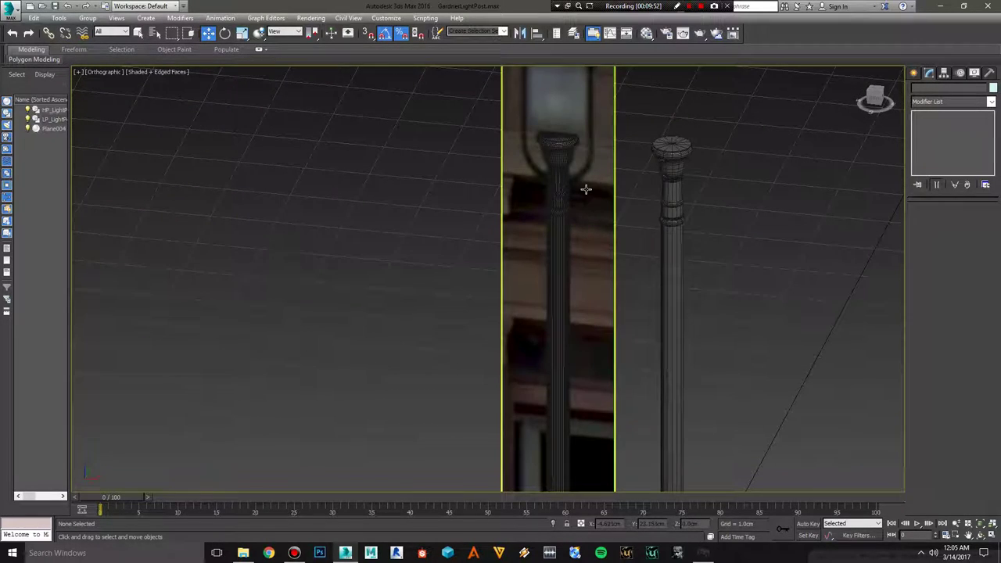
{"action": "scroll", "coordinate": [586, 187], "scroll_direction": "up", "scroll_amount": 3}
{"action": "scroll", "coordinate": [585, 313], "scroll_direction": "down", "scroll_amount": 3}
{"action": "scroll", "coordinate": [587, 339], "scroll_direction": "up", "scroll_amount": 1}
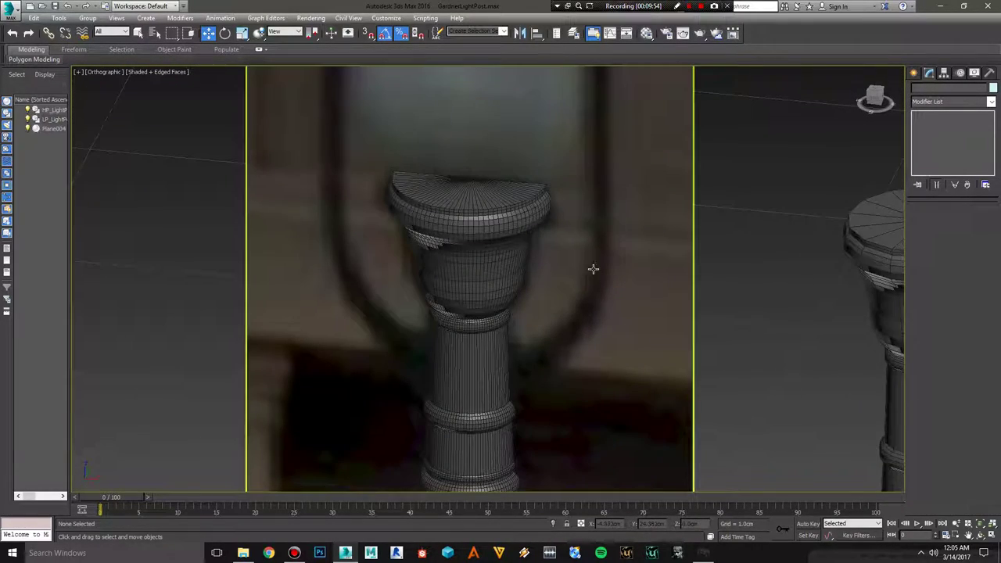
{"action": "scroll", "coordinate": [565, 343], "scroll_direction": "up", "scroll_amount": 1}
{"action": "scroll", "coordinate": [566, 343], "scroll_direction": "down", "scroll_amount": 1}
{"action": "scroll", "coordinate": [568, 337], "scroll_direction": "down", "scroll_amount": 2}
{"action": "scroll", "coordinate": [569, 335], "scroll_direction": "down", "scroll_amount": 1}
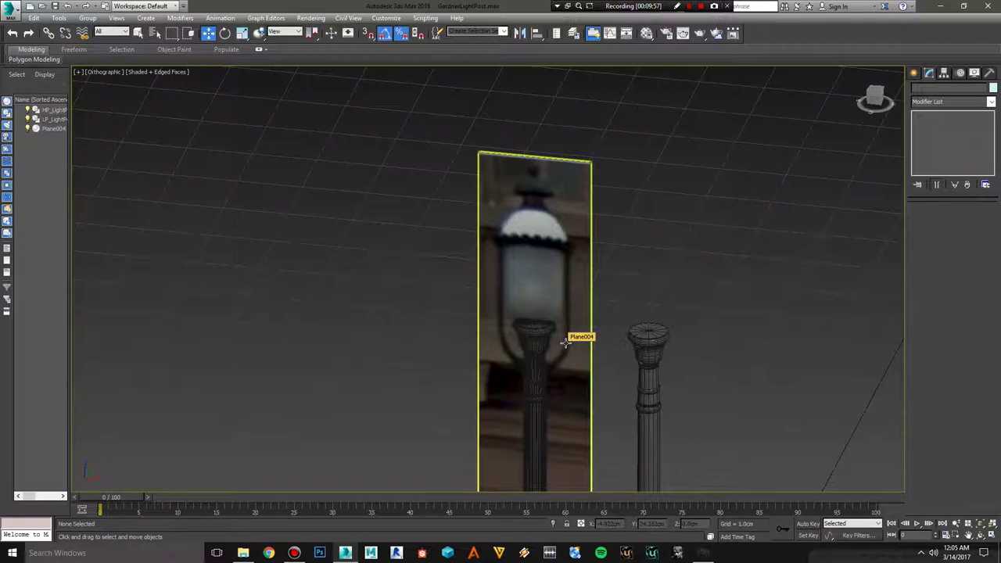
Step: Pan and orbit to compare both light posts against the photo
{"action": "middle_click_drag", "start_coordinate": [704, 381], "coordinate": [618, 200]}
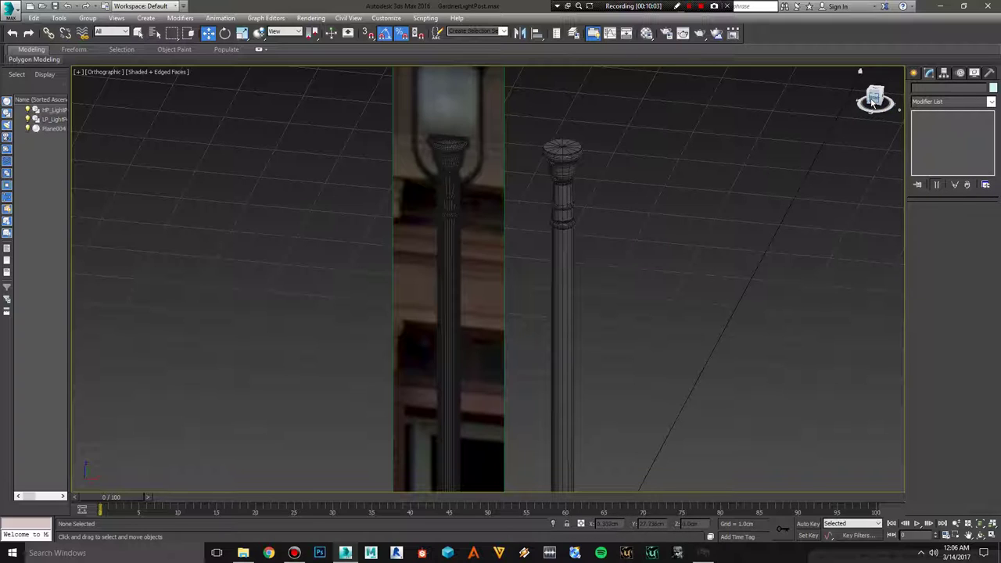
{"action": "left_click_drag", "start_coordinate": [874, 98], "coordinate": [879, 100]}
{"action": "middle_click_drag", "start_coordinate": [488, 278], "coordinate": [488, 278], "text": "alt"}
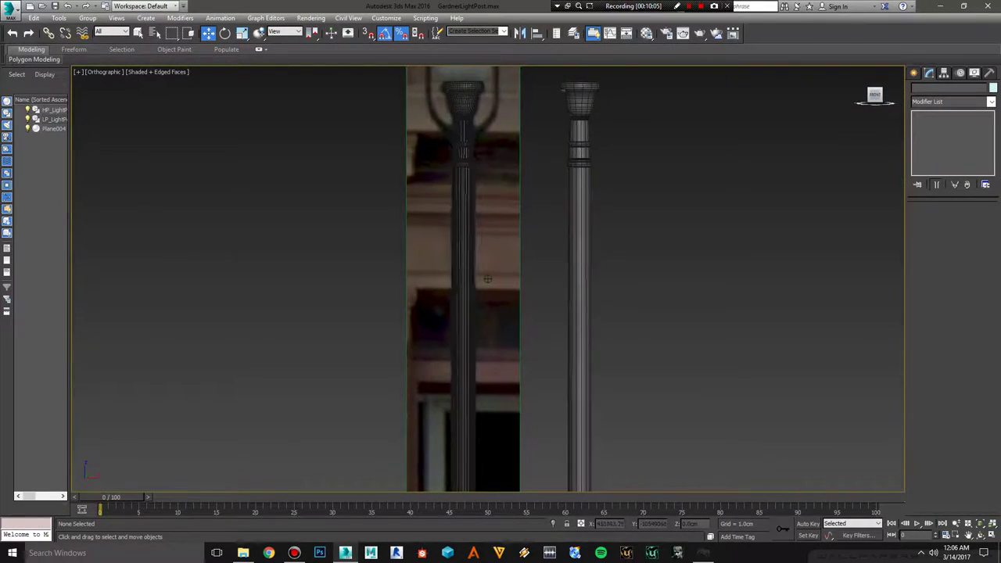
{"action": "middle_click_drag", "start_coordinate": [673, 167], "coordinate": [677, 243]}
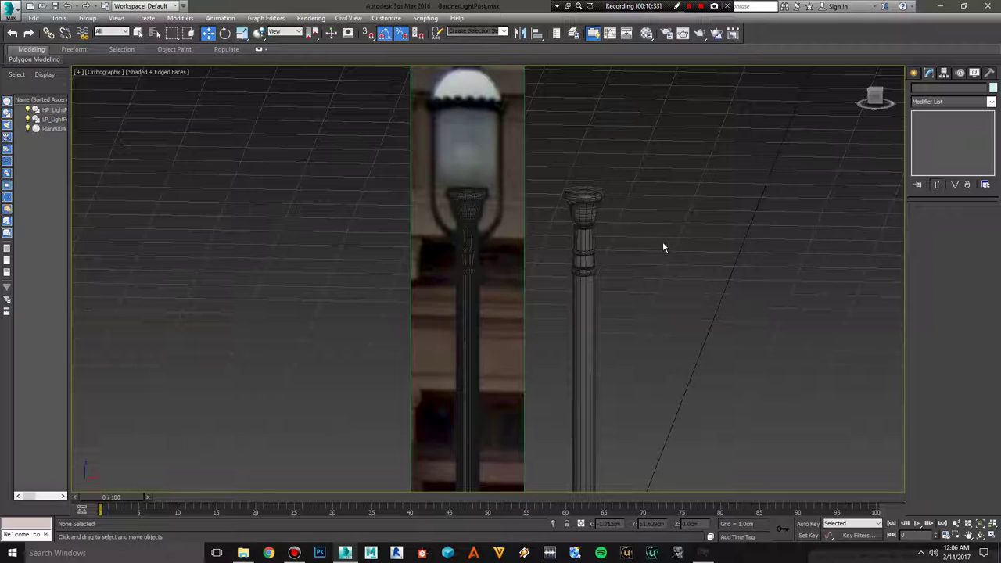
{"action": "middle_click_drag", "start_coordinate": [547, 315], "coordinate": [522, 348]}
{"action": "scroll", "coordinate": [523, 347], "scroll_direction": "down", "scroll_amount": 3}
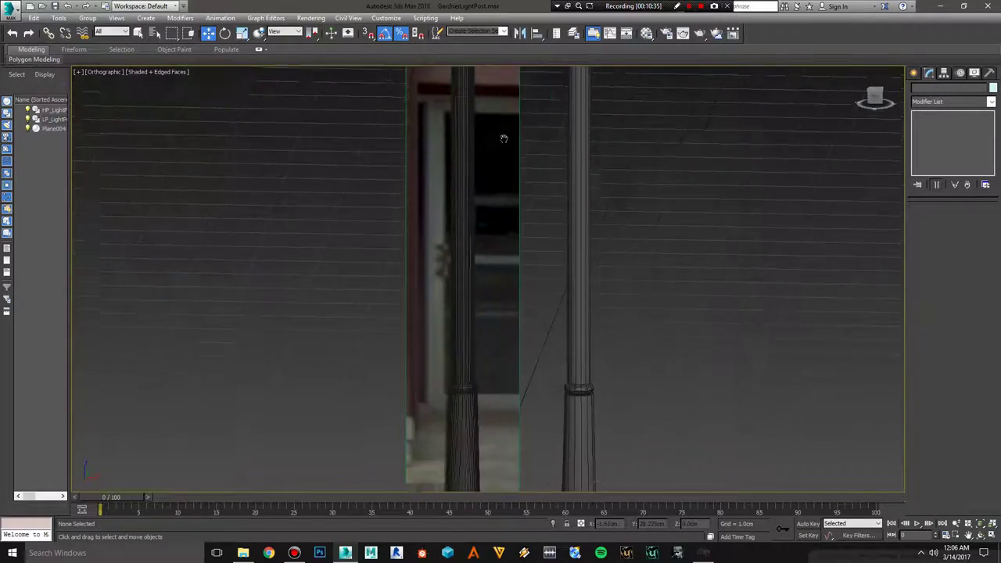
{"action": "scroll", "coordinate": [540, 302], "scroll_direction": "down", "scroll_amount": 3}
{"action": "scroll", "coordinate": [540, 302], "scroll_direction": "down", "scroll_amount": 3}
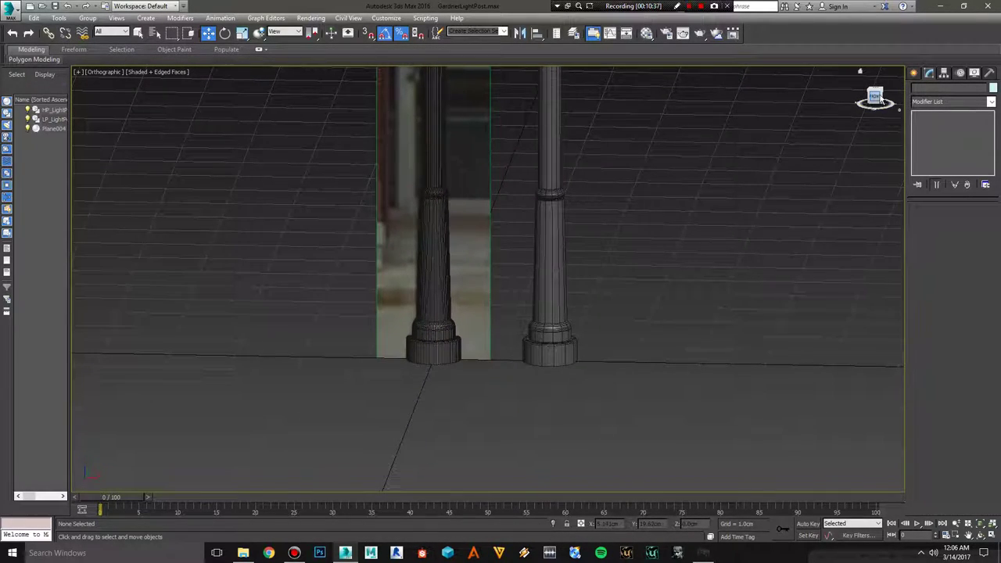
{"action": "middle_click_drag", "start_coordinate": [488, 279], "coordinate": [547, 278], "text": "alt"}
{"action": "mouse_move", "coordinate": [722, 227]}
{"action": "middle_mouse_down", "text": "alt"}
{"action": "mouse_move", "coordinate": [631, 356]}
{"action": "mouse_move", "coordinate": [631, 212]}
{"action": "mouse_move", "coordinate": [646, 370]}
{"action": "mouse_move", "coordinate": [657, 330]}
{"action": "middle_mouse_up", "text": "alt"}
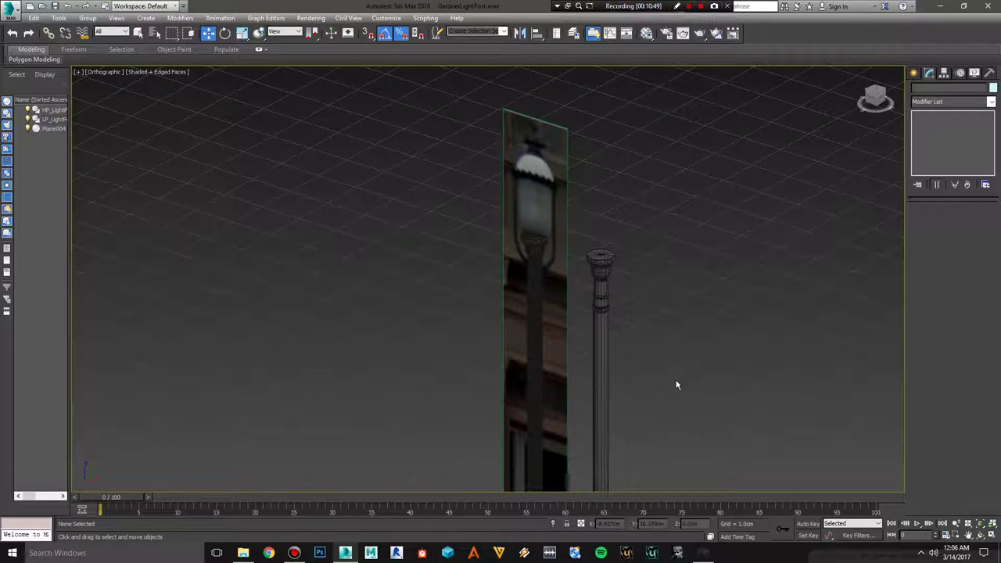
{"action": "mouse_move", "coordinate": [677, 384]}
{"action": "middle_mouse_down", "text": "alt"}
{"action": "mouse_move", "coordinate": [628, 240]}
{"action": "mouse_move", "coordinate": [630, 363]}
{"action": "mouse_move", "coordinate": [624, 198]}
{"action": "mouse_move", "coordinate": [610, 371]}
{"action": "mouse_move", "coordinate": [619, 224]}
{"action": "mouse_move", "coordinate": [603, 230]}
{"action": "mouse_move", "coordinate": [676, 311]}
{"action": "middle_mouse_up", "text": "alt"}
{"action": "scroll", "coordinate": [676, 313], "scroll_direction": "up", "scroll_amount": 3}
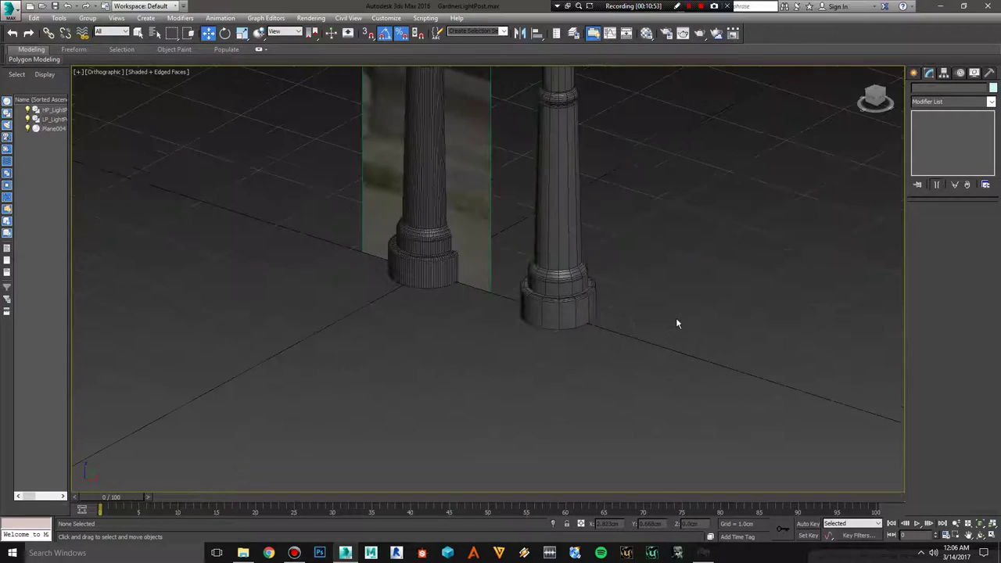
{"action": "middle_click_drag", "start_coordinate": [618, 274], "coordinate": [666, 352]}
{"action": "scroll", "coordinate": [667, 353], "scroll_direction": "up", "scroll_amount": 5}
{"action": "scroll", "coordinate": [657, 336], "scroll_direction": "down", "scroll_amount": 2}
{"action": "scroll", "coordinate": [646, 327], "scroll_direction": "down", "scroll_amount": 2}
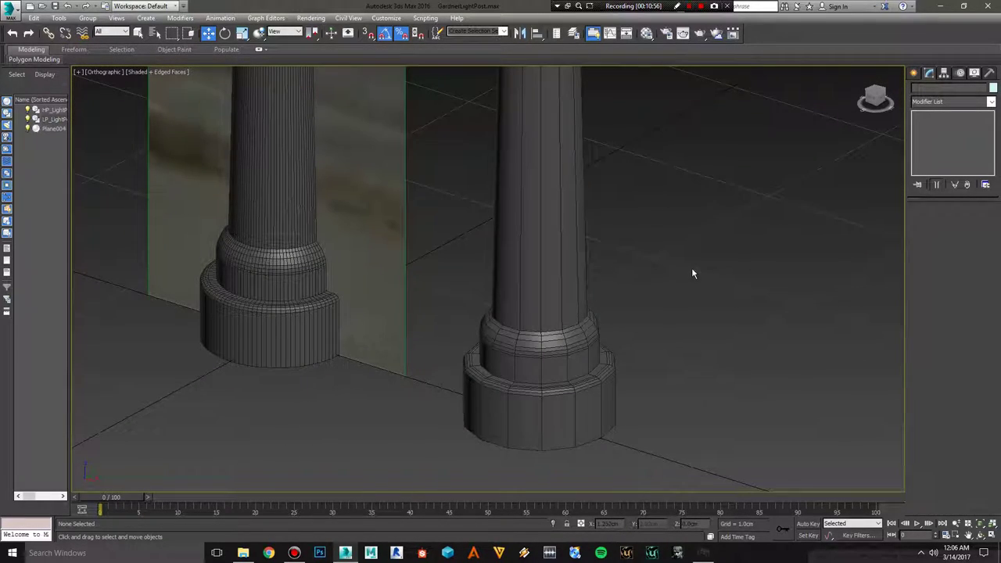
{"action": "scroll", "coordinate": [691, 267], "scroll_direction": "down", "scroll_amount": 2}
{"action": "mouse_move", "coordinate": [684, 248]}
{"action": "middle_mouse_down"}
{"action": "mouse_move", "coordinate": [670, 277]}
{"action": "mouse_move", "coordinate": [677, 331]}
{"action": "middle_mouse_up"}
{"action": "scroll", "coordinate": [671, 277], "scroll_direction": "up", "scroll_amount": 2}
{"action": "scroll", "coordinate": [678, 313], "scroll_direction": "down", "scroll_amount": 2}
{"action": "scroll", "coordinate": [697, 258], "scroll_direction": "down", "scroll_amount": 2}
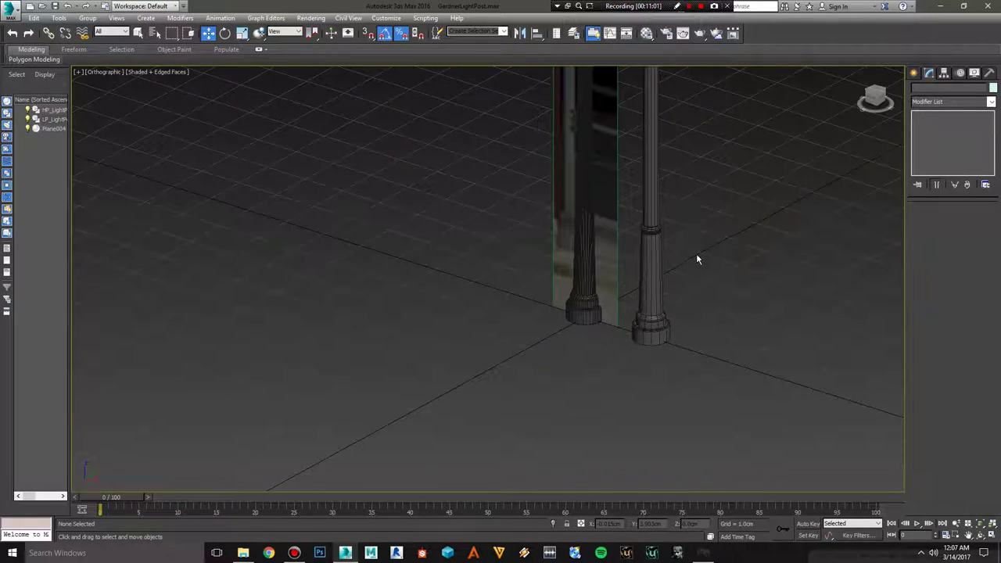
{"action": "scroll", "coordinate": [709, 239], "scroll_direction": "down", "scroll_amount": 1}
{"action": "middle_click_drag", "start_coordinate": [709, 239], "coordinate": [623, 266]}
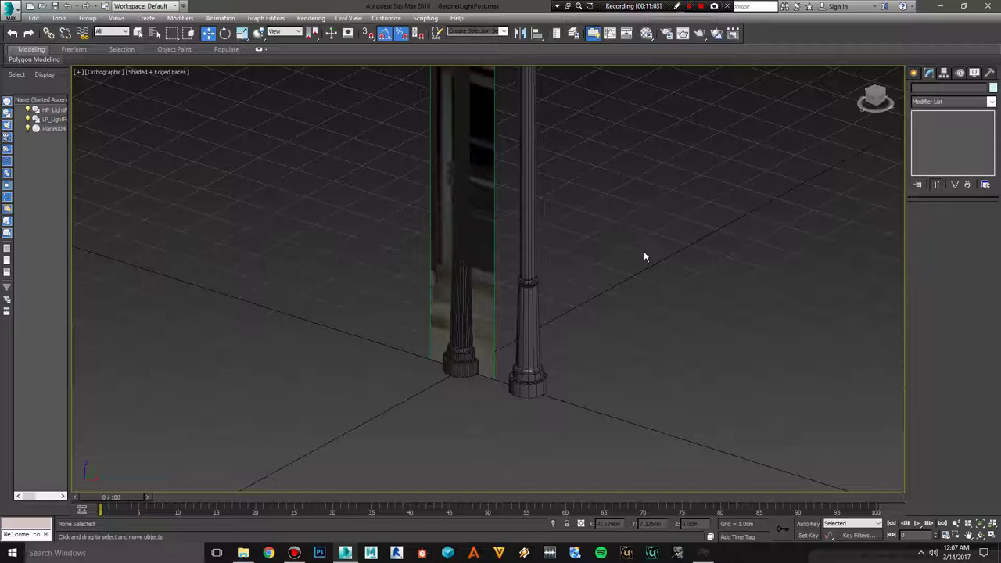